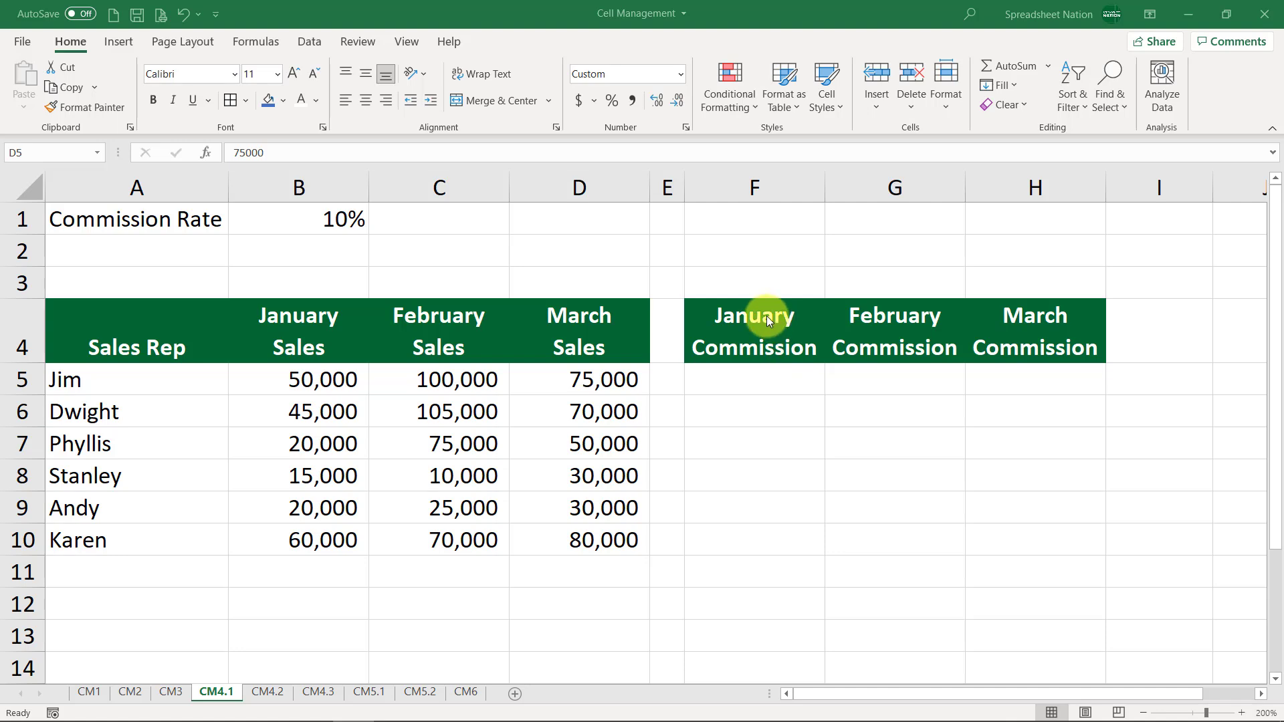
Enter a formula in F5 multiplying Jim's January sales B5 by the commission rate B1
{"action": "left_click_drag", "start_coordinate": [766, 315], "coordinate": [1000, 547]}
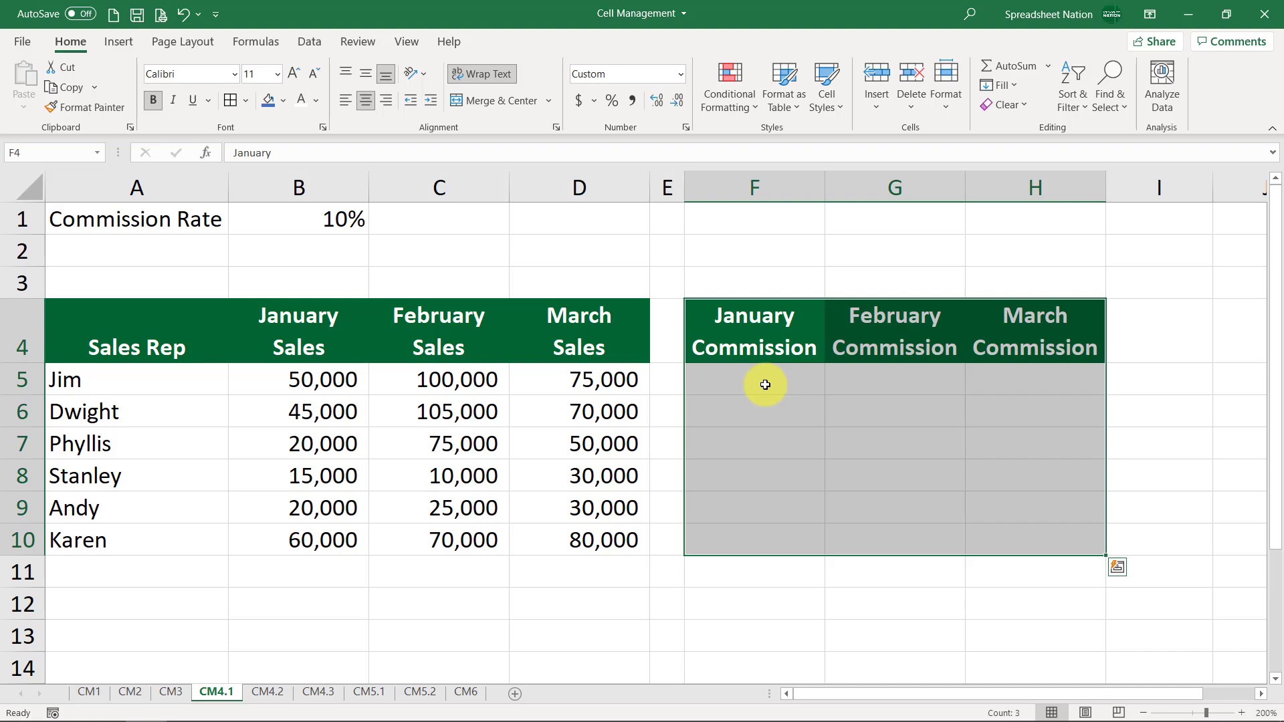
{"action": "left_click", "coordinate": [765, 385]}
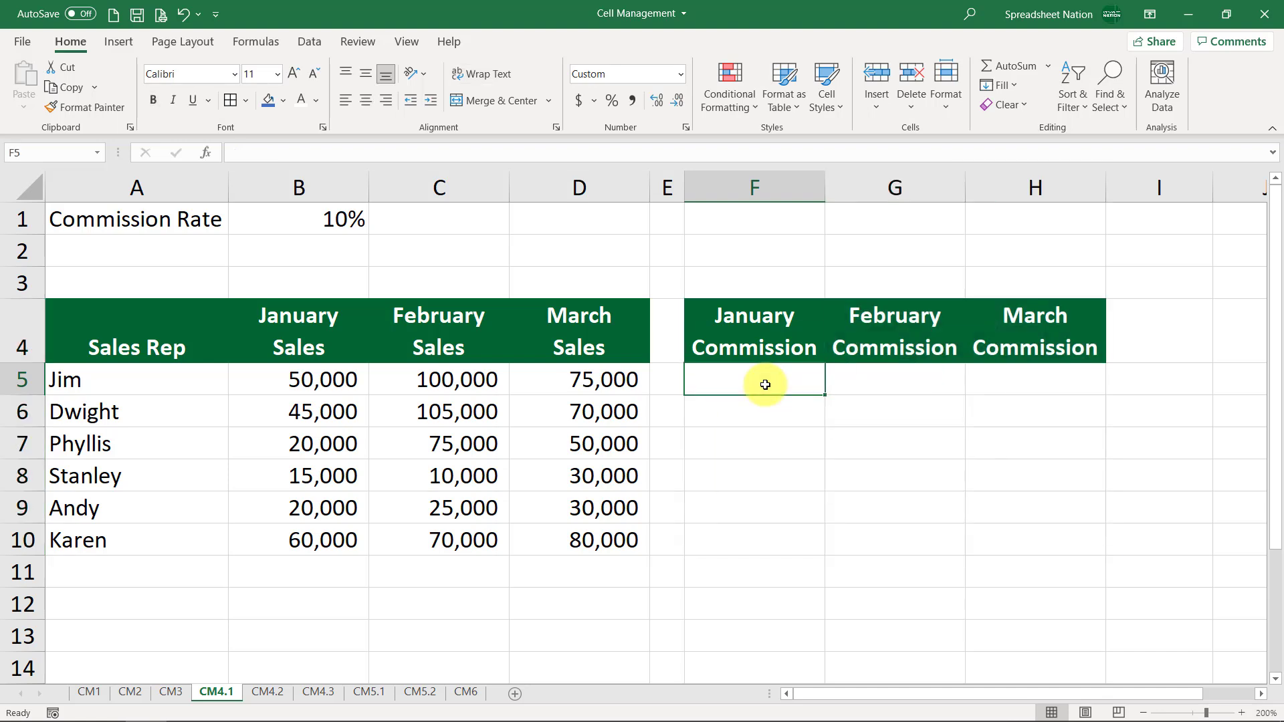
{"action": "type", "text": "="}
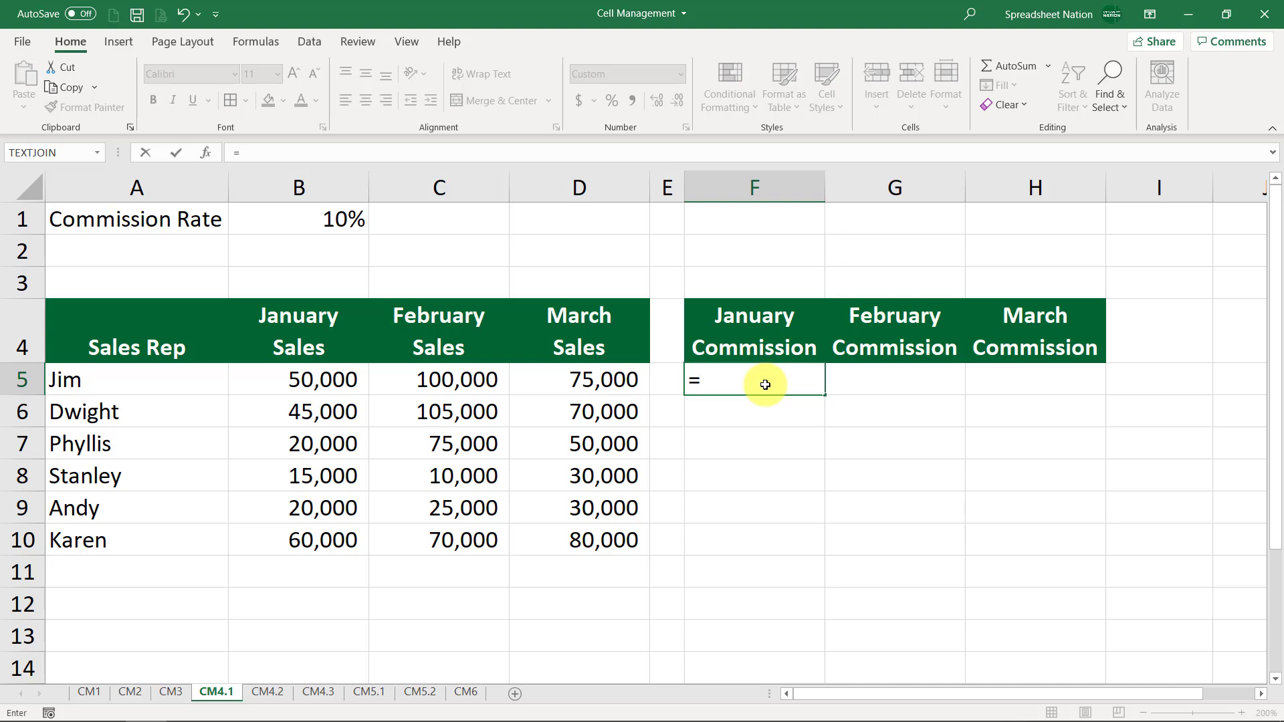
{"action": "key", "text": "Left"}
{"action": "key", "text": "Left"}
{"action": "key", "text": "Left"}
{"action": "key", "text": "Left"}
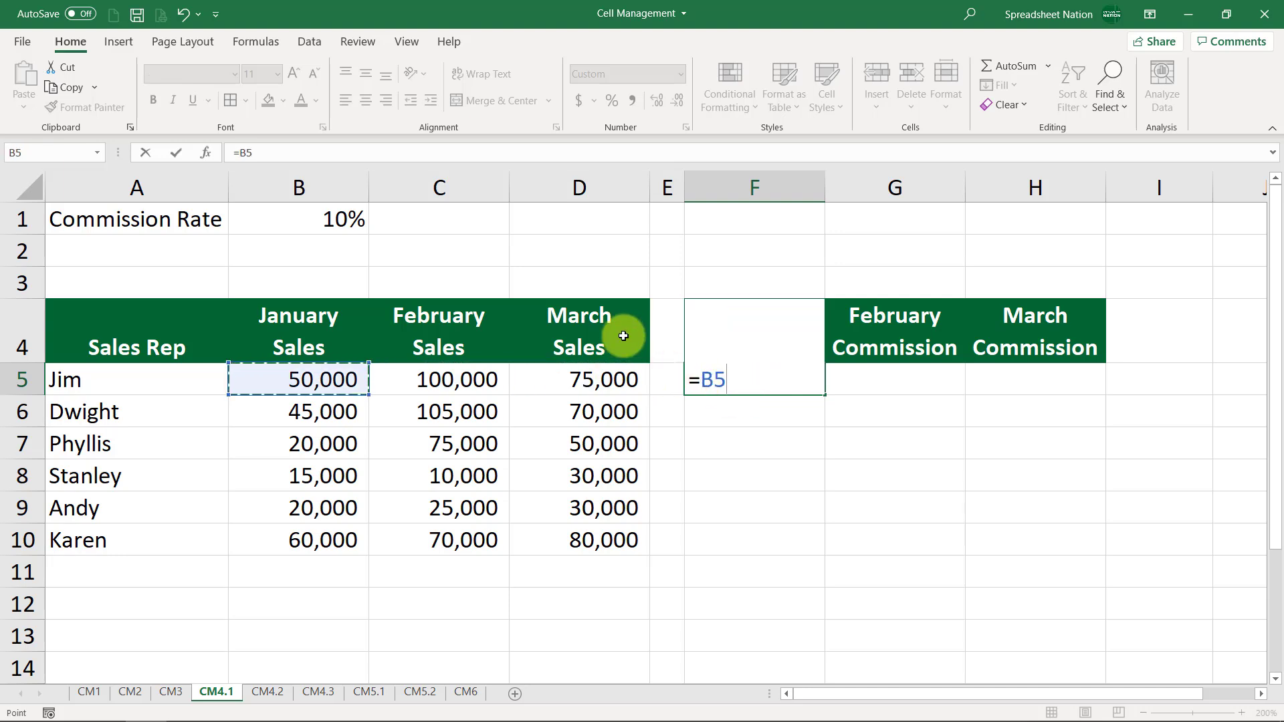
{"action": "type", "text": "*"}
{"action": "left_click", "coordinate": [344, 230]}
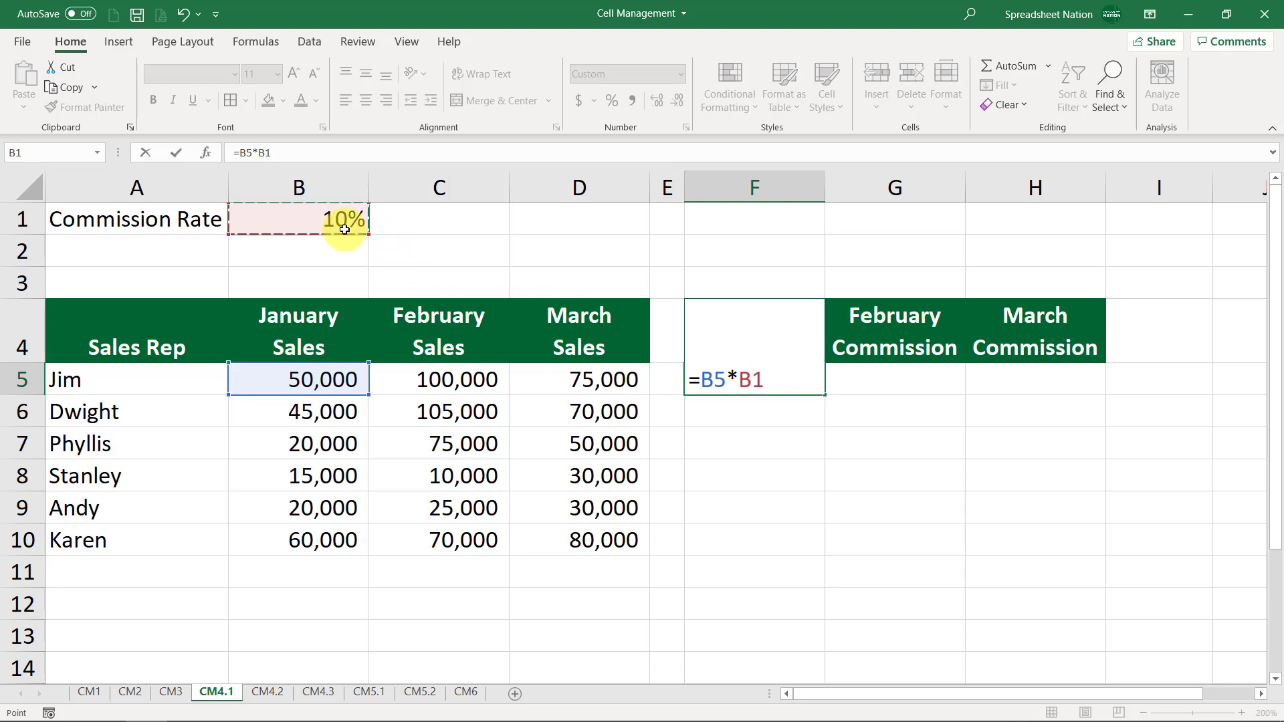
{"action": "key", "text": "Return"}
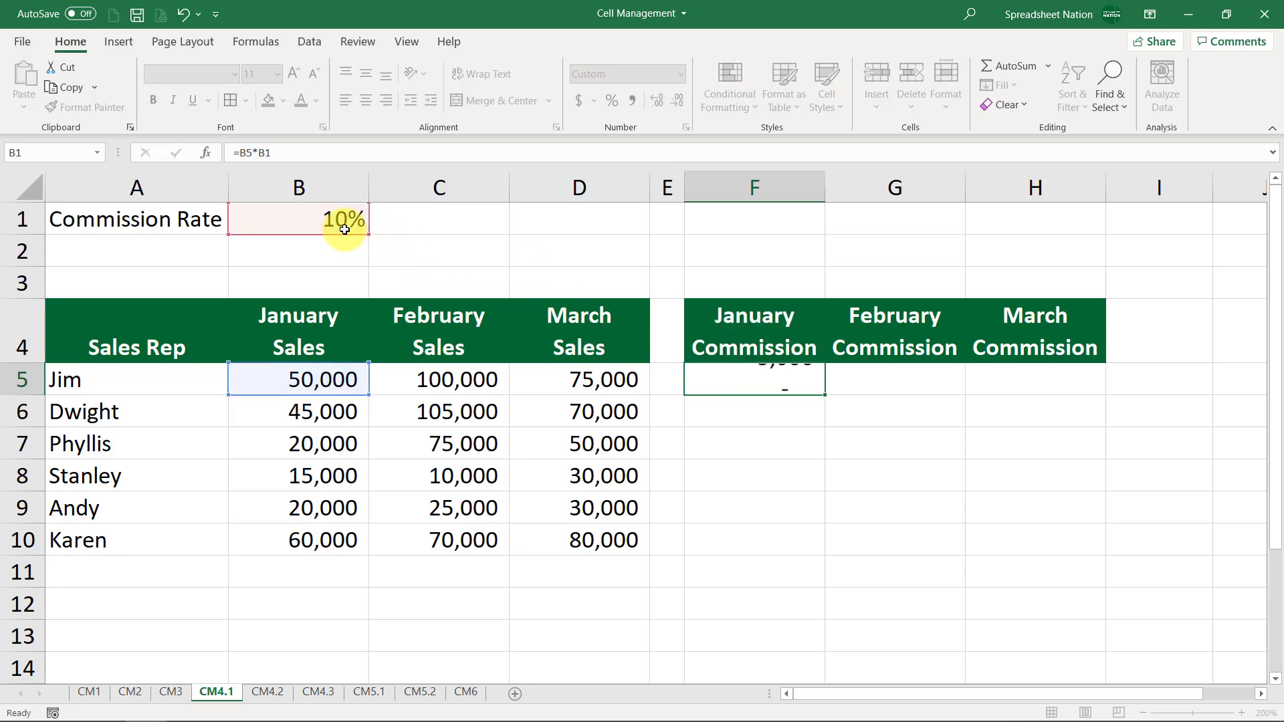
Copy the F5 commission formula across to G5
{"action": "left_click", "coordinate": [798, 380]}
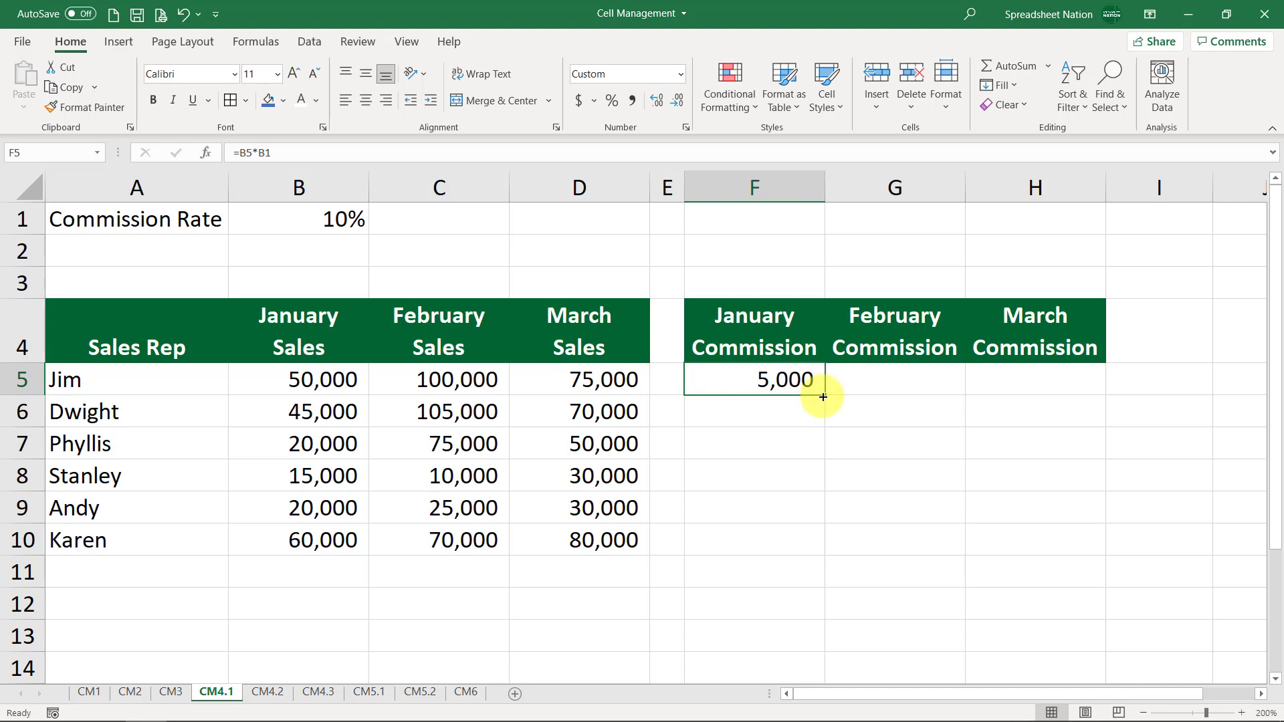
{"action": "left_click_drag", "start_coordinate": [823, 397], "coordinate": [938, 382]}
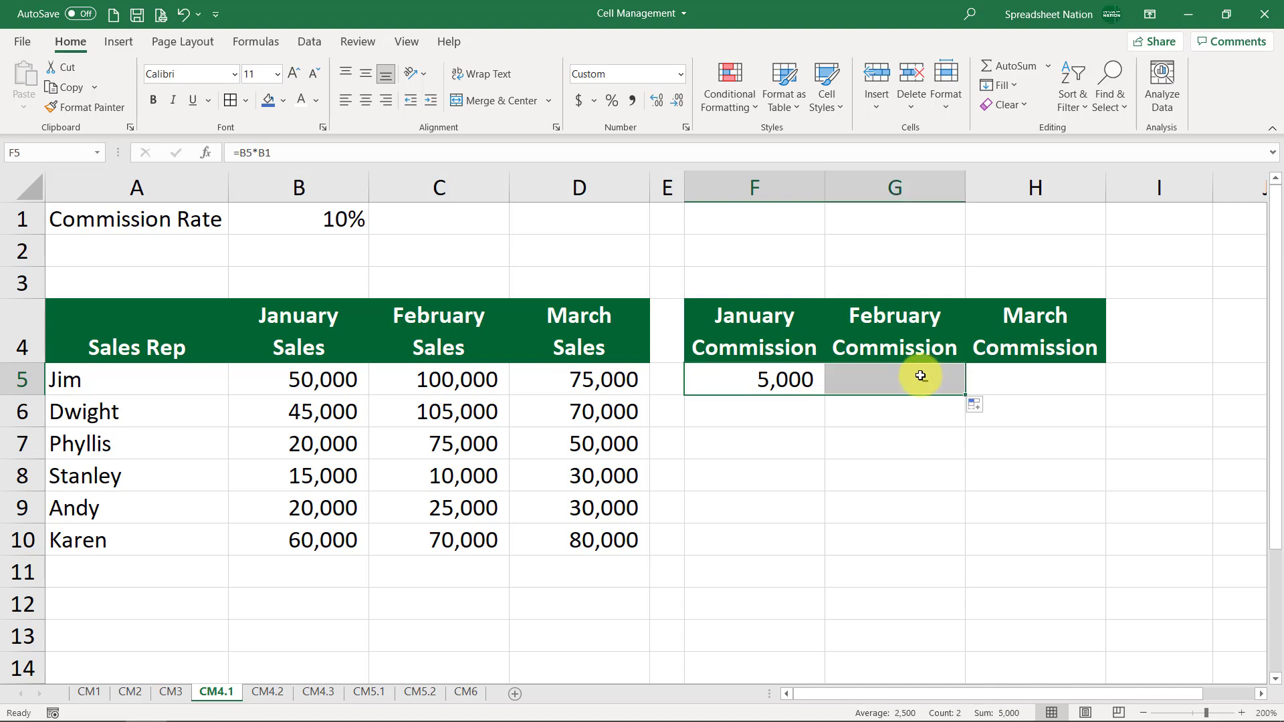
Examine the formulas in G5 and F5 to see how the copied references shifted
{"action": "left_click", "coordinate": [915, 377]}
{"action": "double_click", "coordinate": [915, 378]}
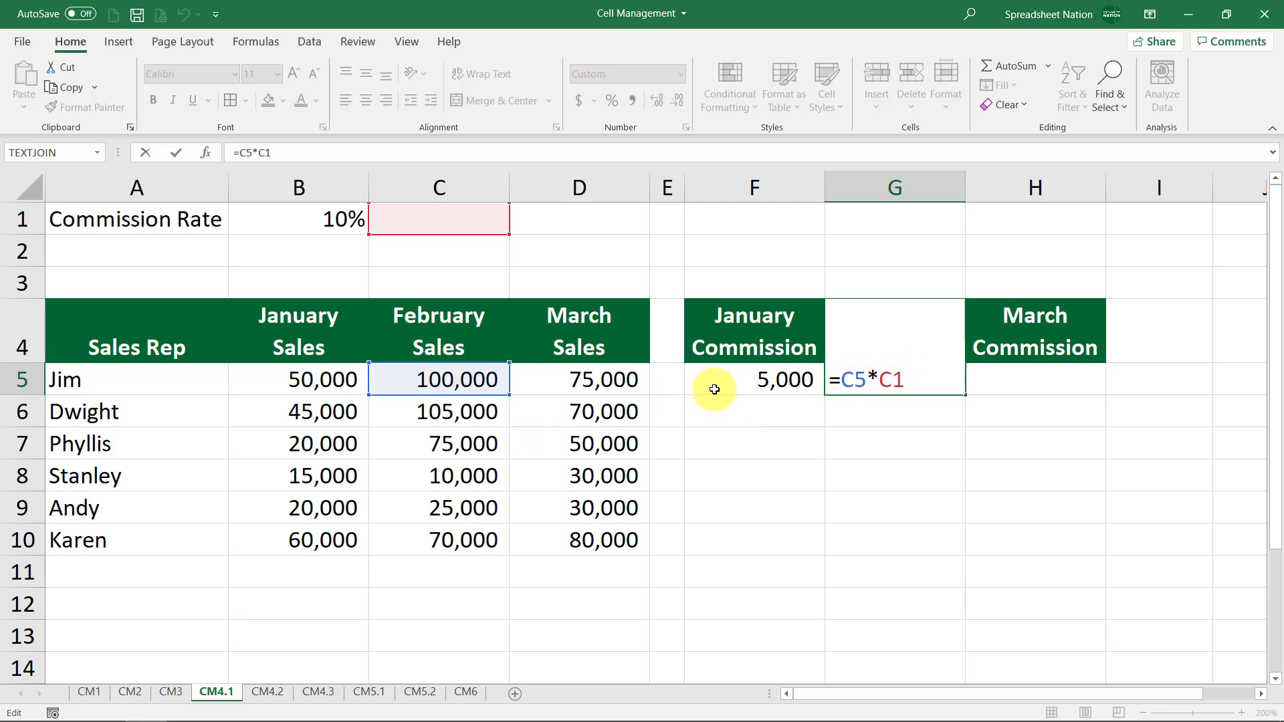
{"action": "key", "text": "Escape"}
{"action": "double_click", "coordinate": [748, 376]}
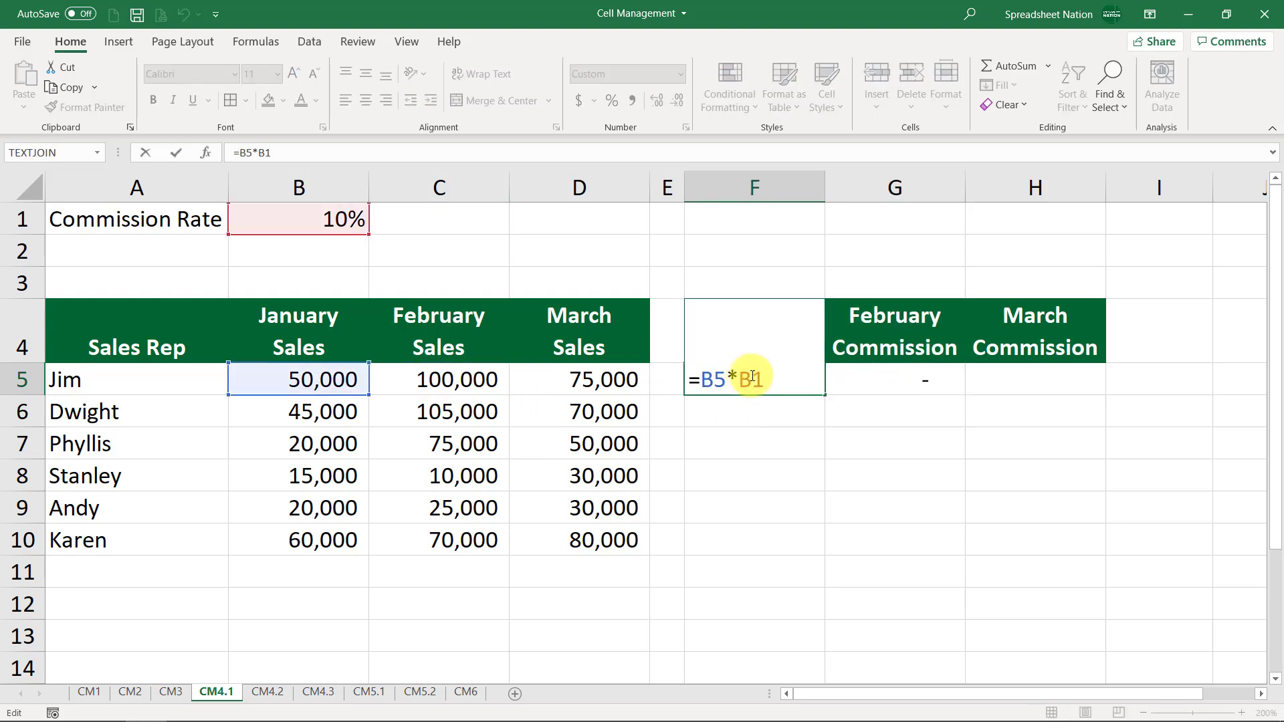
{"action": "key", "text": "Escape"}
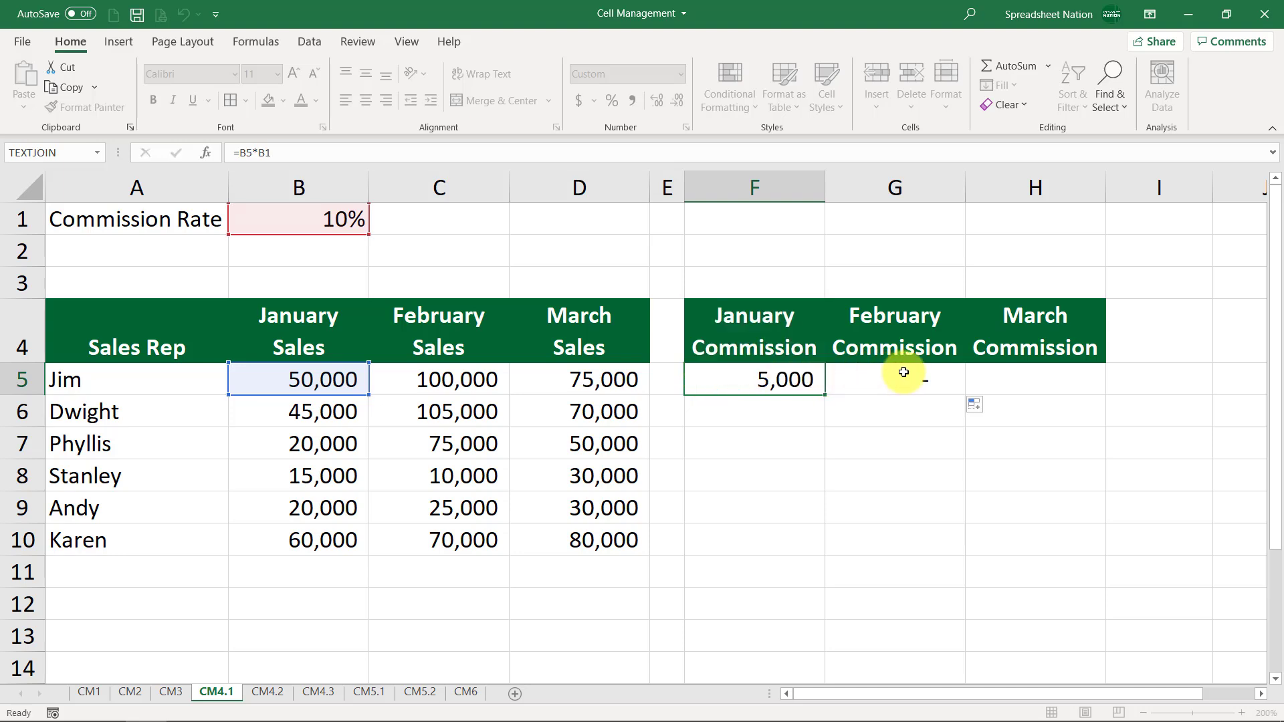
{"action": "double_click", "coordinate": [904, 372]}
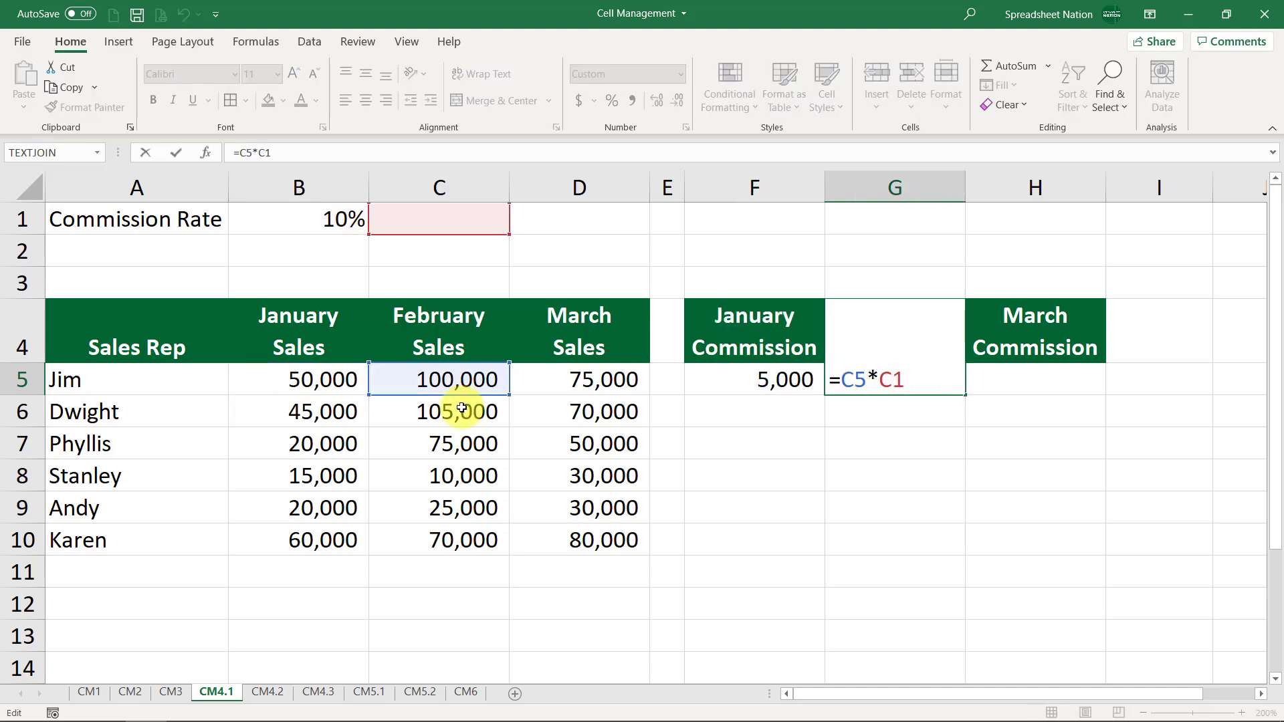
{"action": "key", "text": "Escape"}
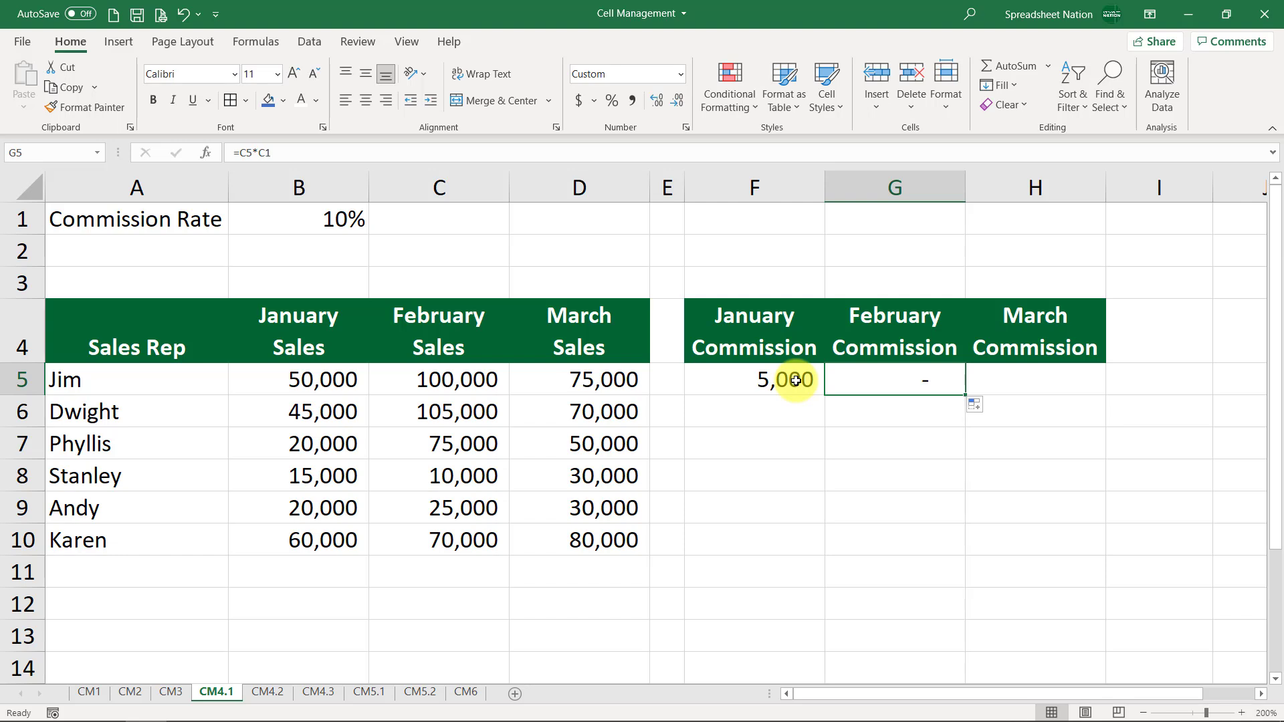
Copy the F5 formula down to F6 and inspect the formulas in F5 and F6
{"action": "left_click", "coordinate": [796, 380]}
{"action": "left_click_drag", "start_coordinate": [826, 395], "coordinate": [816, 426]}
{"action": "double_click", "coordinate": [789, 375]}
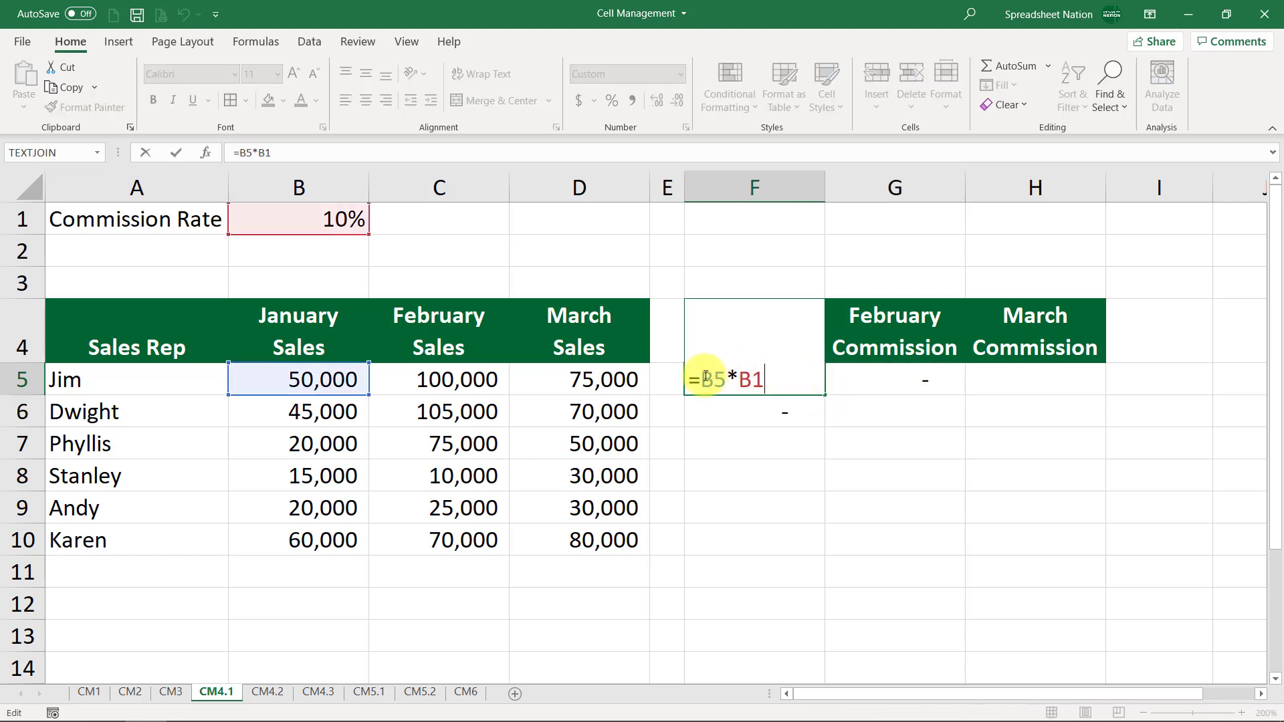
{"action": "key", "text": "Escape"}
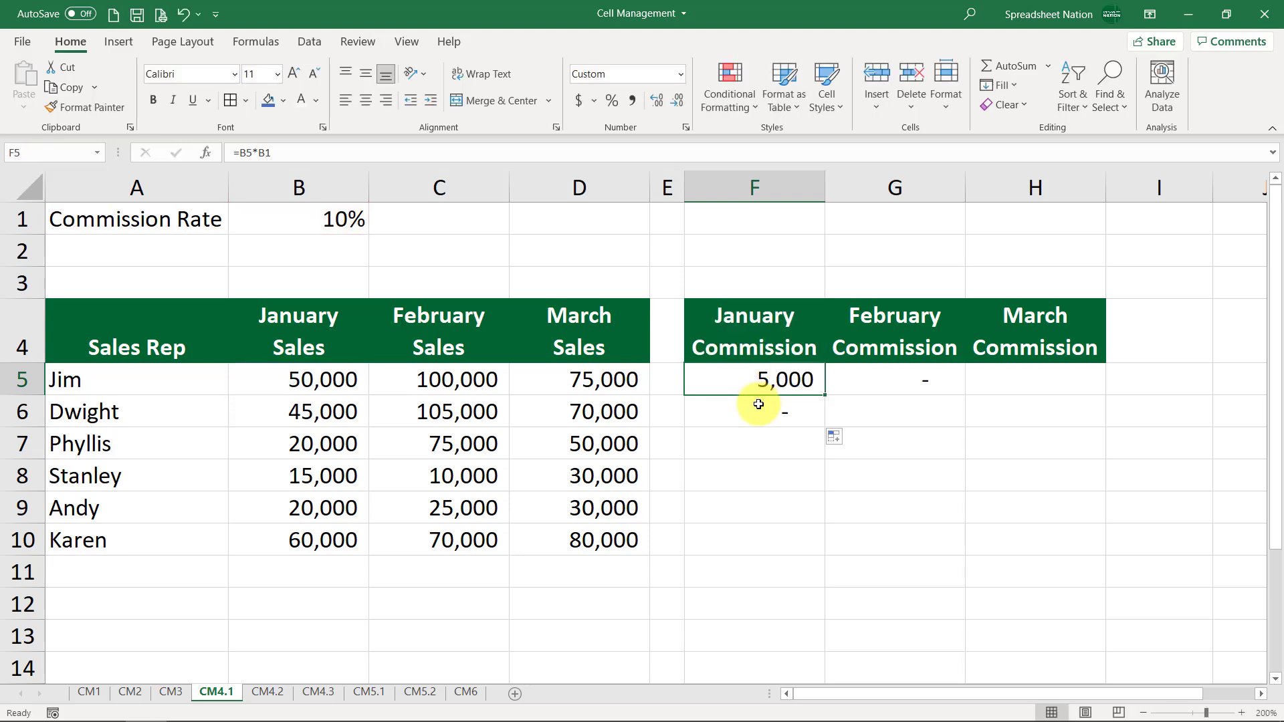
{"action": "double_click", "coordinate": [759, 404]}
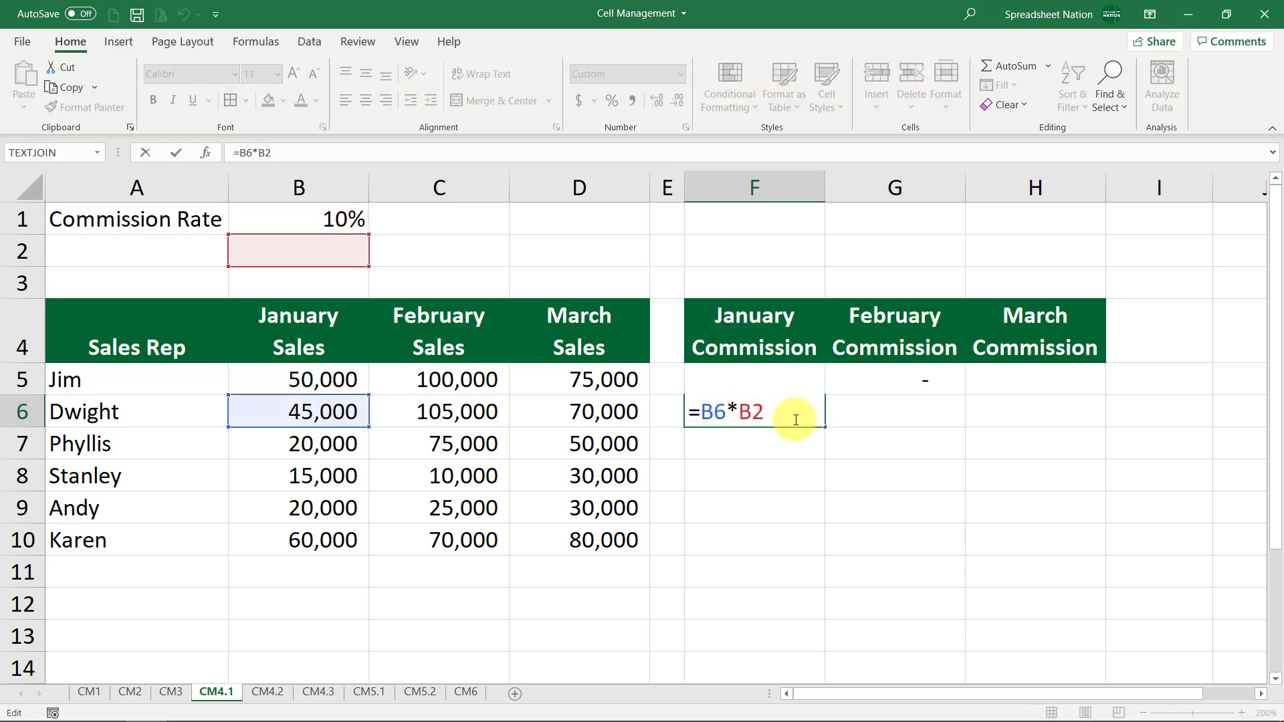
{"action": "key", "text": "Escape"}
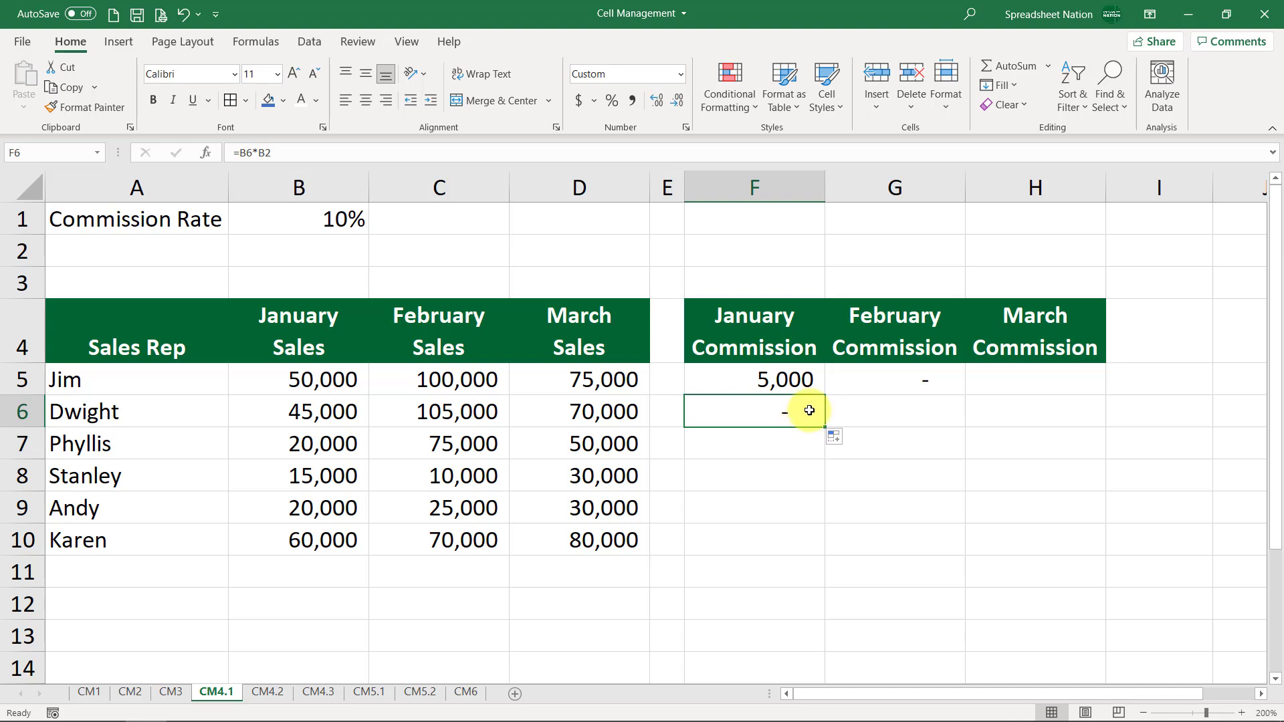
Clear the copied formulas from F6 and G5
{"action": "key", "text": "Delete"}
{"action": "left_click", "coordinate": [888, 375]}
{"action": "key", "text": "Delete"}
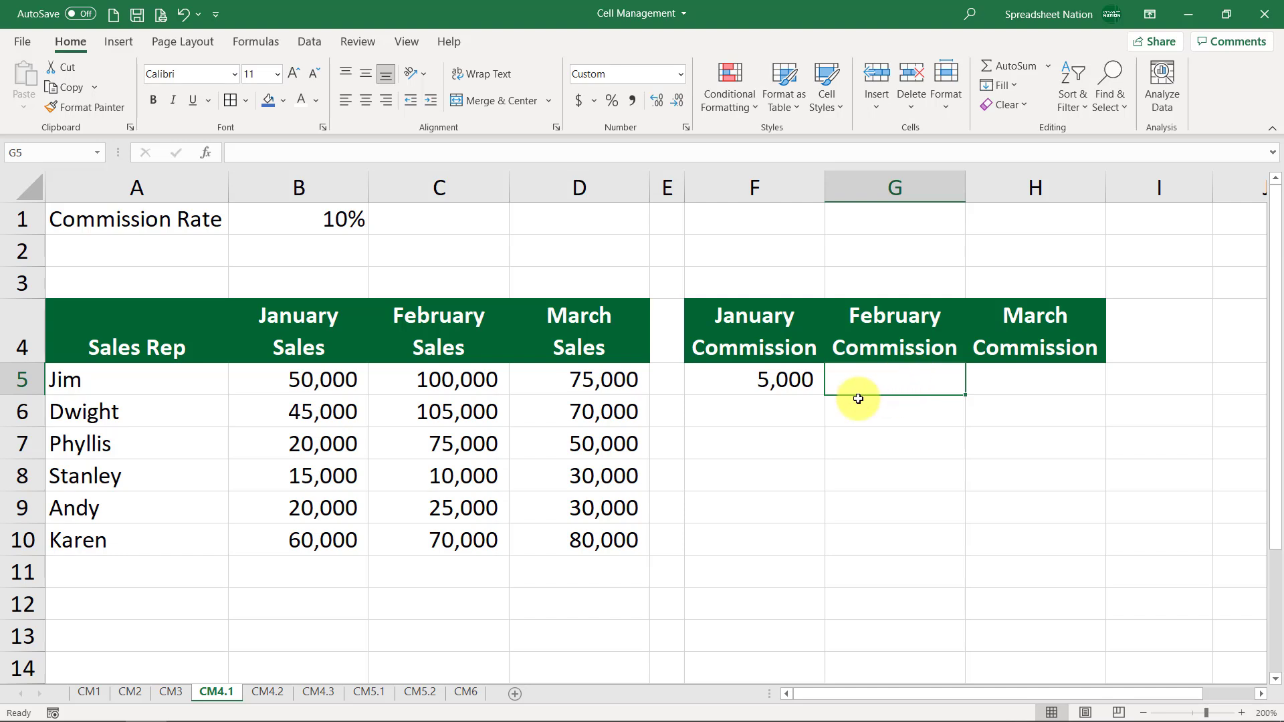
Edit F5's formula to change the rate reference to $B$1 manually, then cancel the edit
{"action": "double_click", "coordinate": [781, 380]}
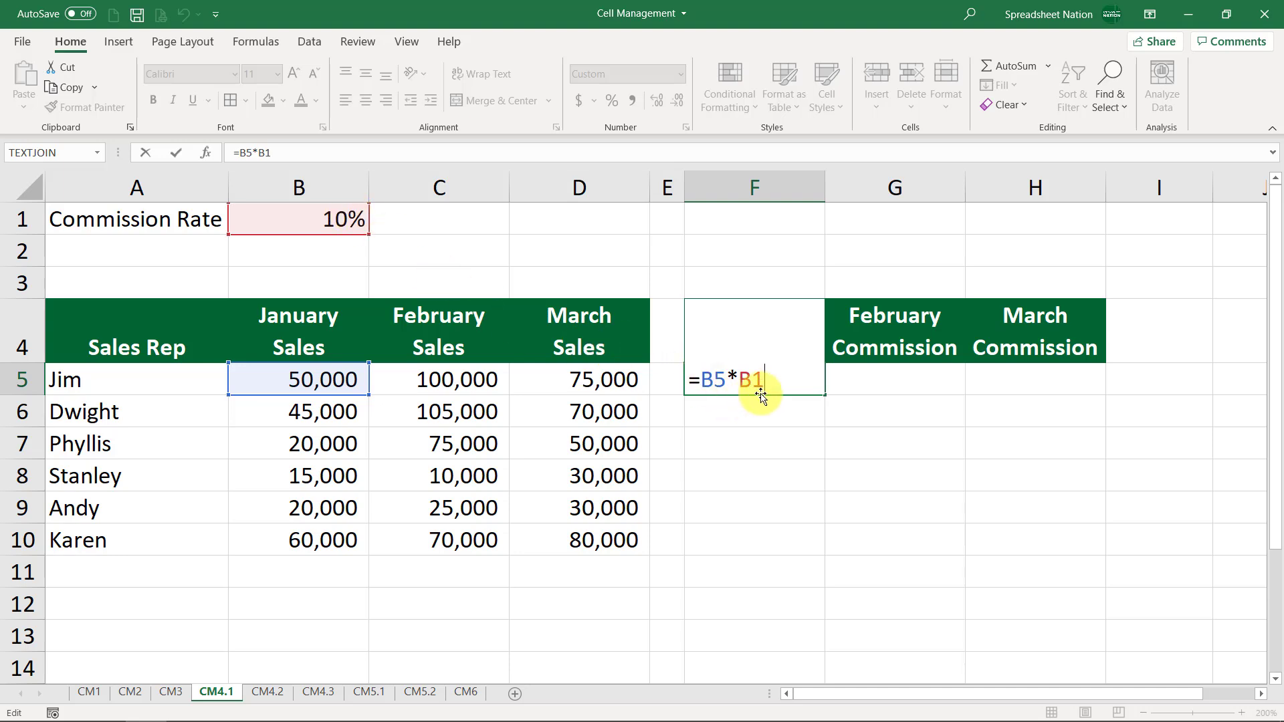
{"action": "left_click", "coordinate": [740, 378]}
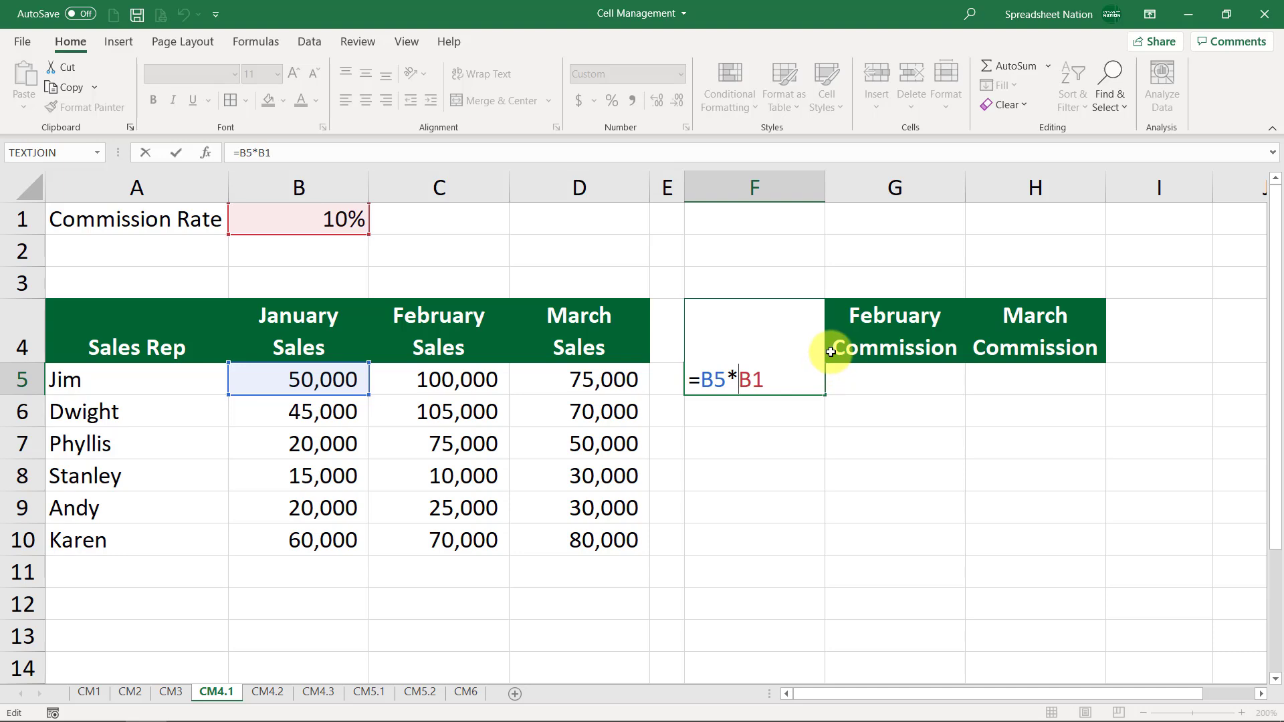
{"action": "type", "text": "$B"}
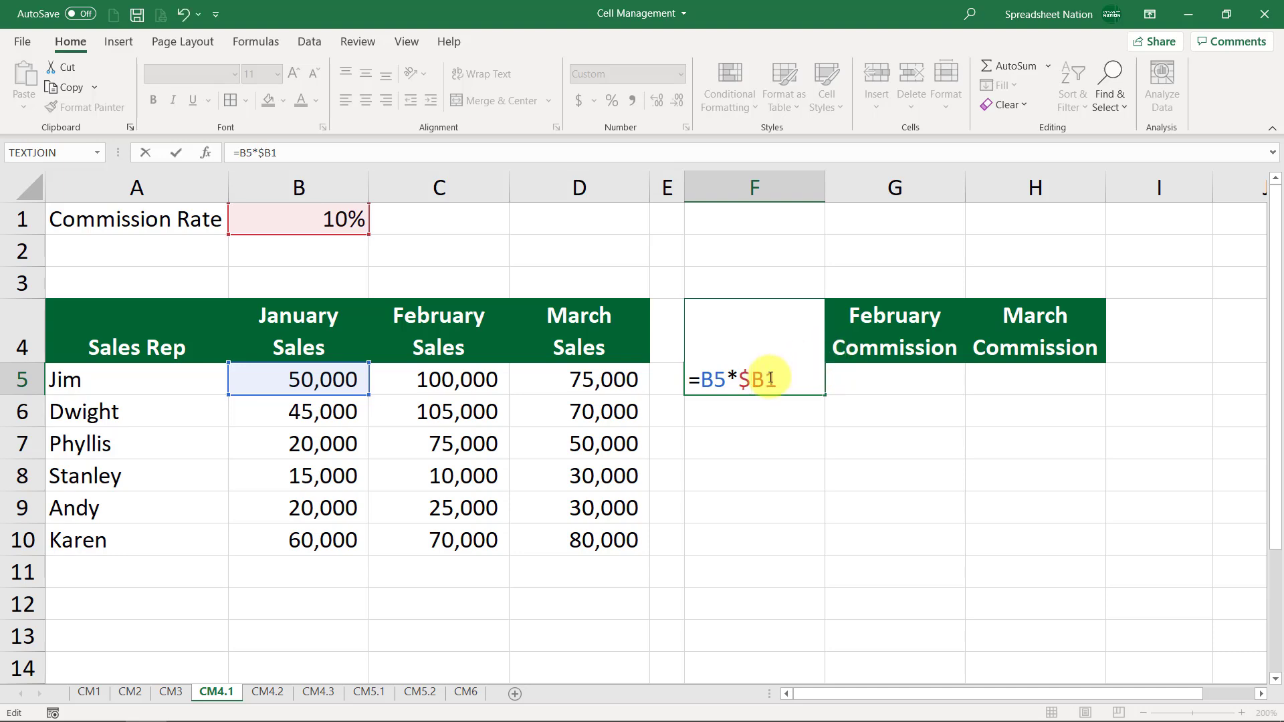
{"action": "type", "text": "$"}
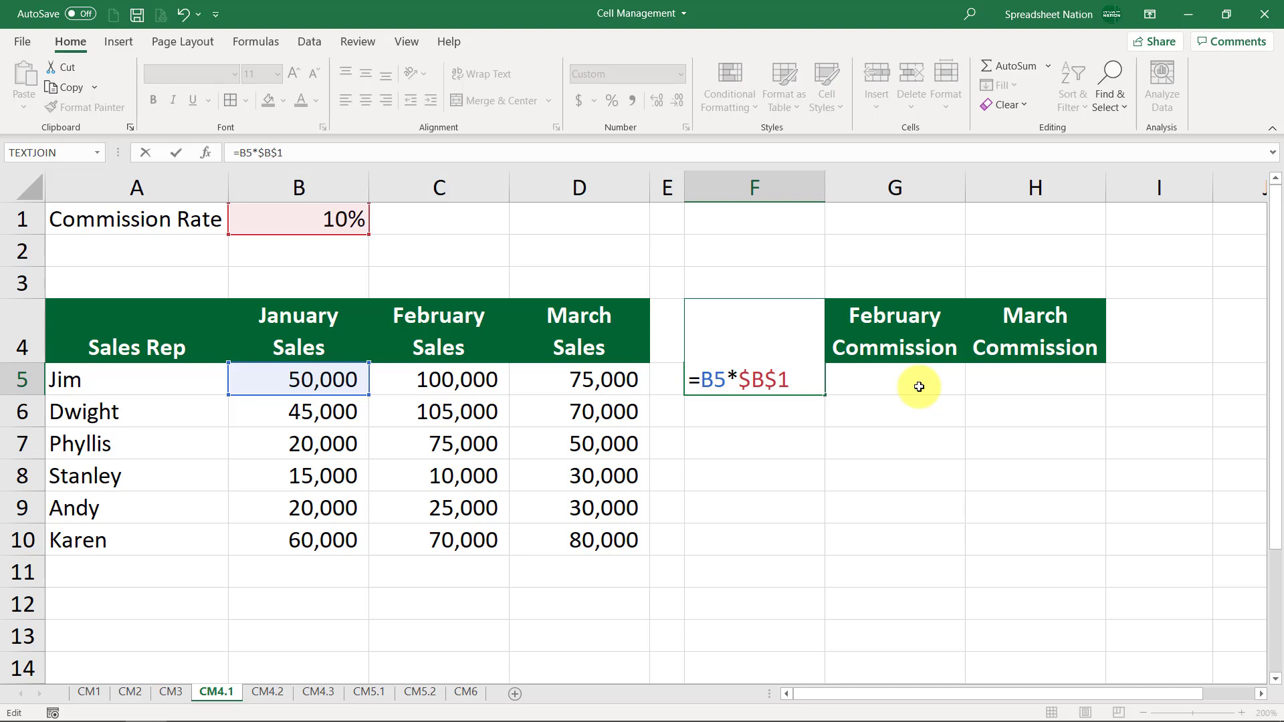
{"action": "key", "text": "Escape"}
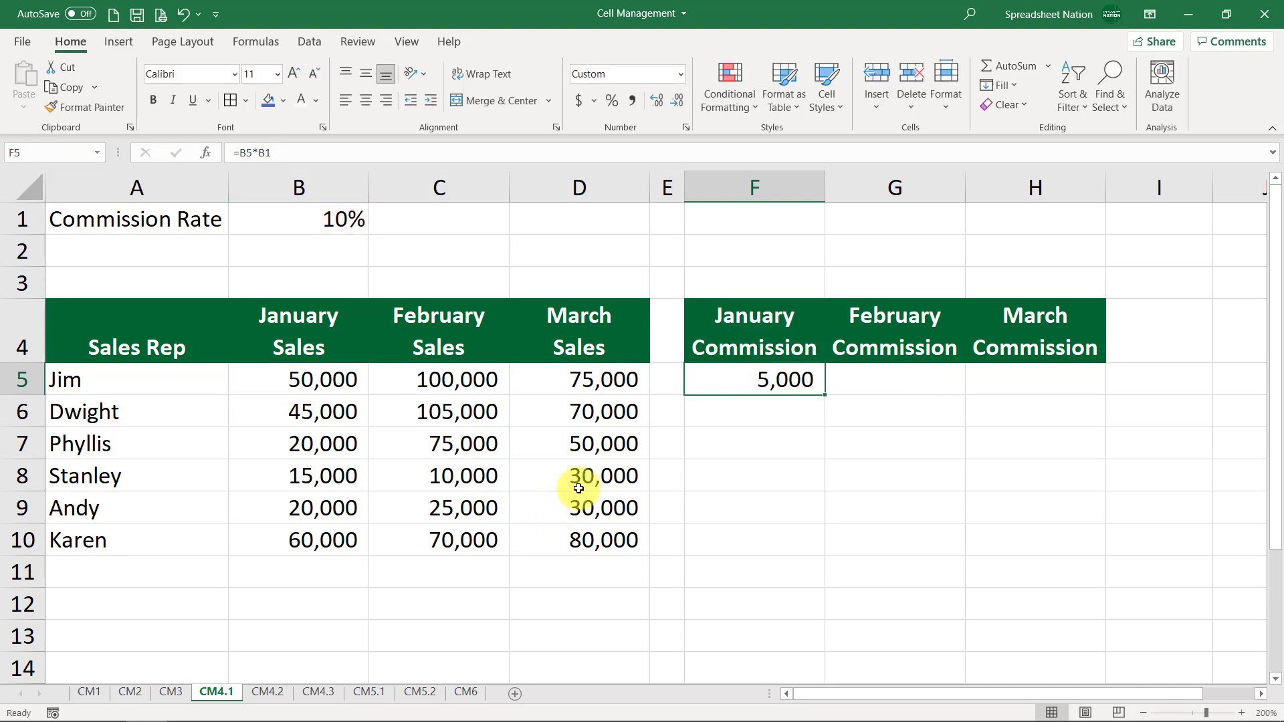
Make the B1 reference in F5's formula absolute as $B$1 and confirm
{"action": "double_click", "coordinate": [754, 376]}
{"action": "key", "text": "F4"}
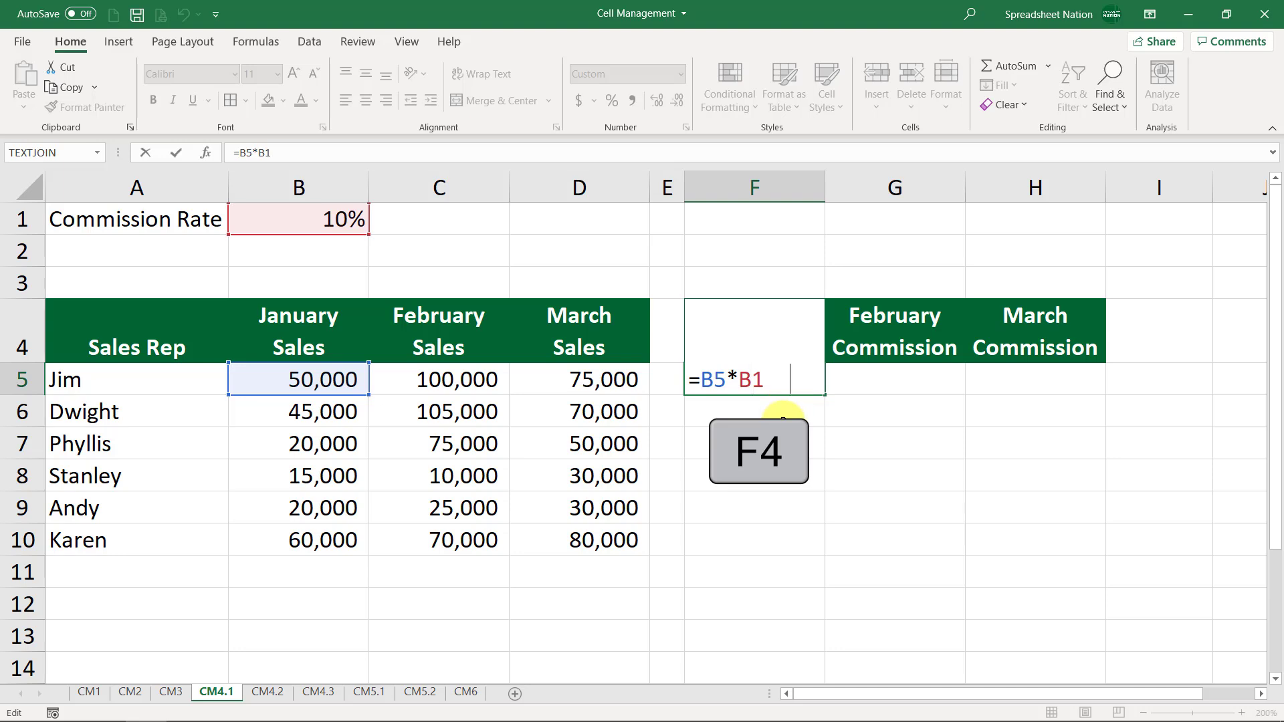
{"action": "key", "text": "Return"}
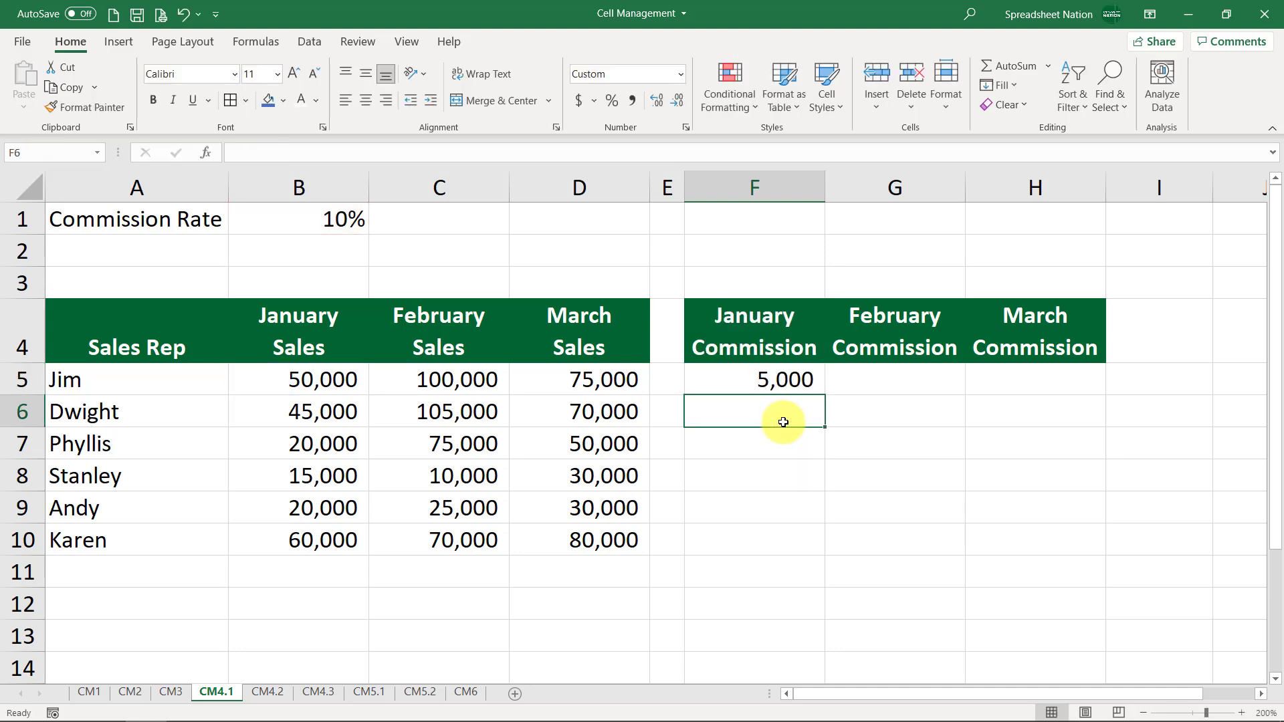
Copy the F5 formula across to G5 and check that it references C5 and $B$1
{"action": "left_click", "coordinate": [813, 382]}
{"action": "left_click_drag", "start_coordinate": [820, 401], "coordinate": [935, 378]}
{"action": "double_click", "coordinate": [934, 378]}
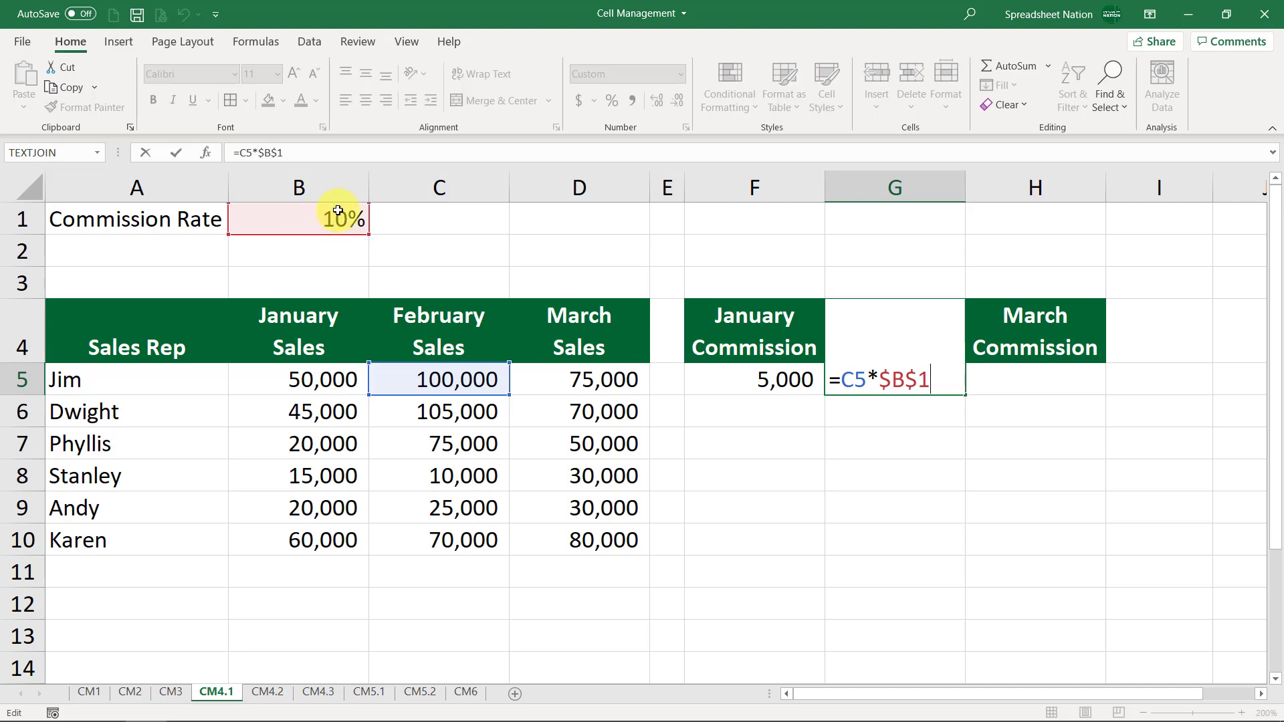
{"action": "key", "text": "Return"}
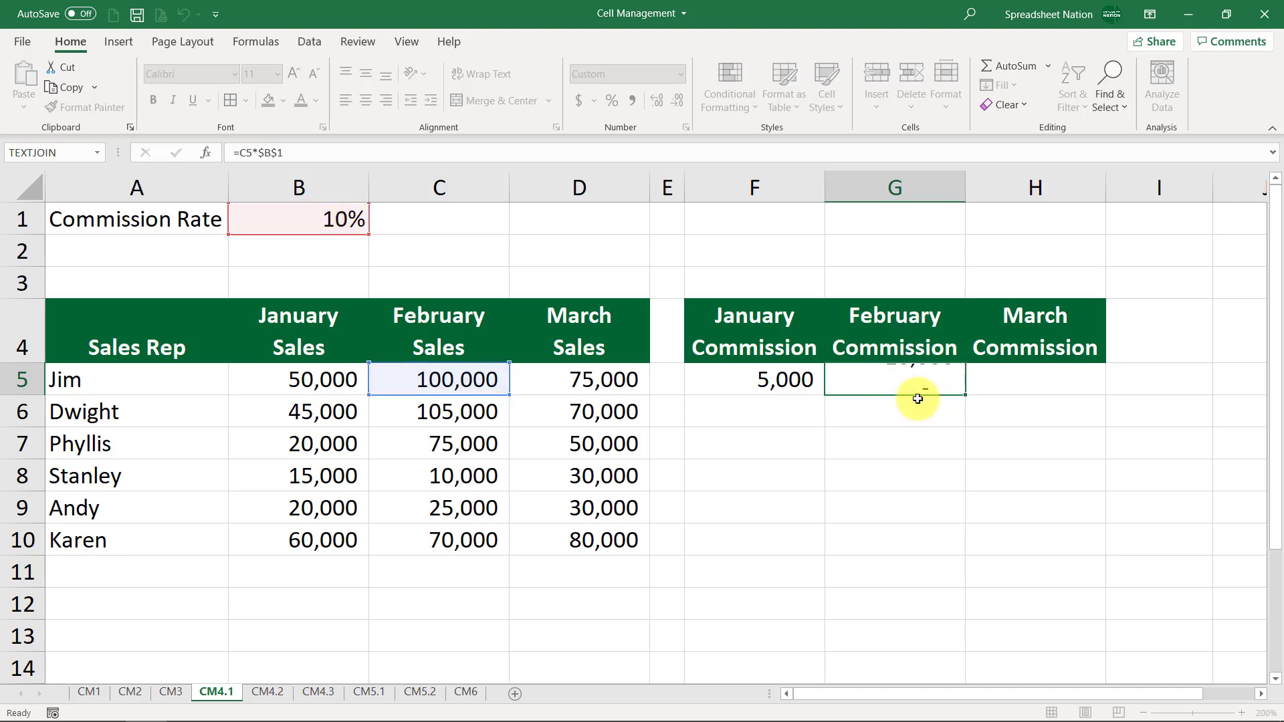
Fill the commission formula across to H5 and down through row 10 for all reps
{"action": "left_click", "coordinate": [936, 377]}
{"action": "left_click_drag", "start_coordinate": [965, 394], "coordinate": [1047, 380]}
{"action": "left_click_drag", "start_coordinate": [797, 381], "coordinate": [1074, 545]}
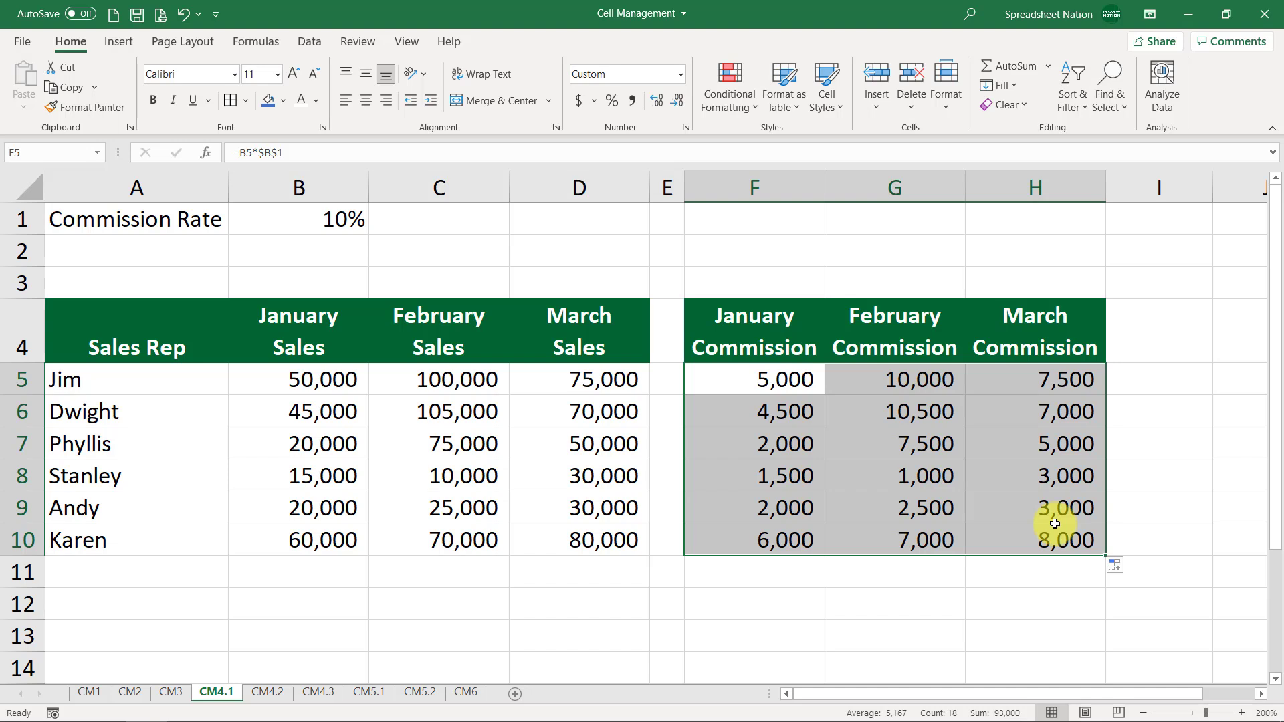
Change the commission rate in B1 to 9%
{"action": "left_click", "coordinate": [319, 214]}
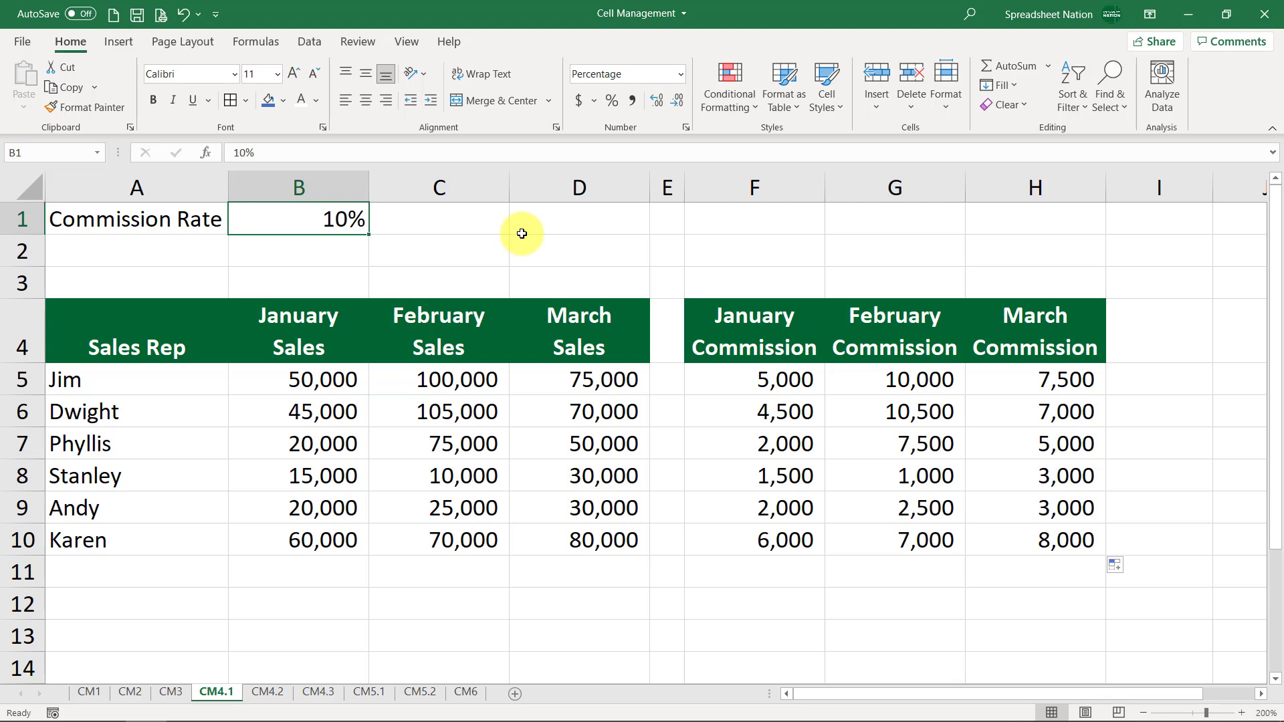
{"action": "type", "text": "9"}
{"action": "key", "text": "Return"}
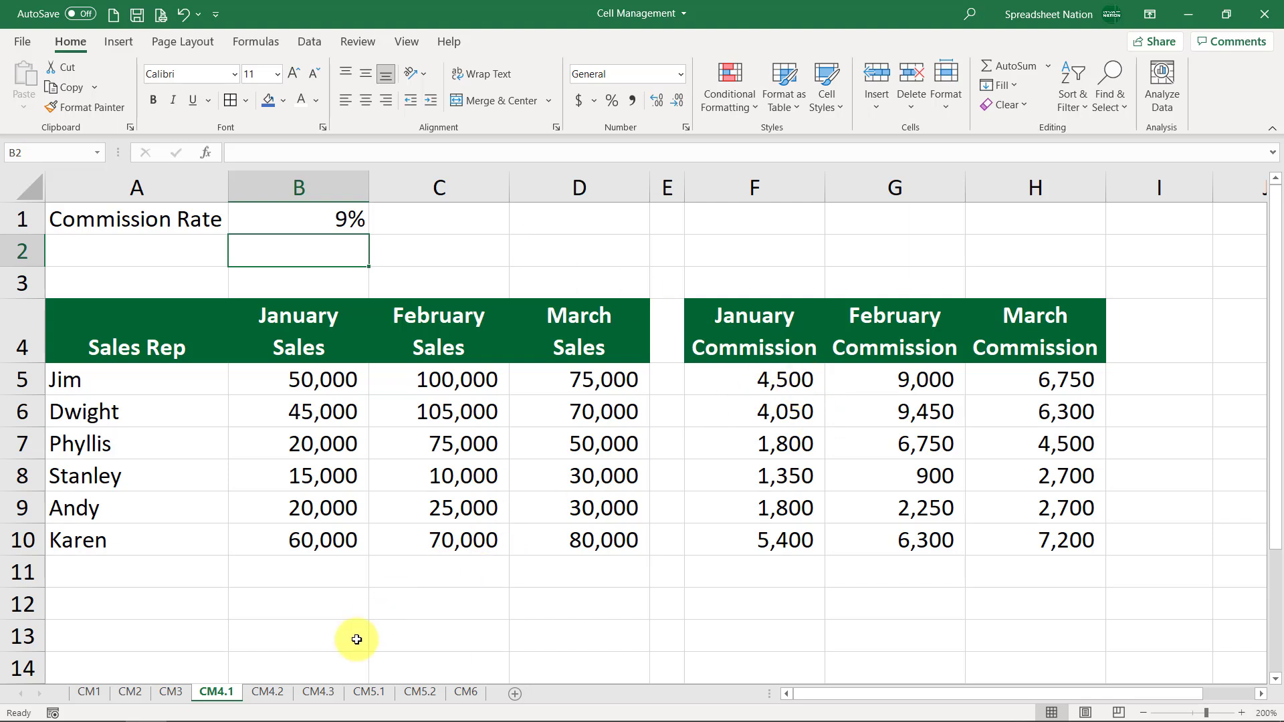
On sheet CM4.2, enter the formula =B5*B$1 in F5, locking only the row of the rate reference
{"action": "left_click", "coordinate": [268, 691]}
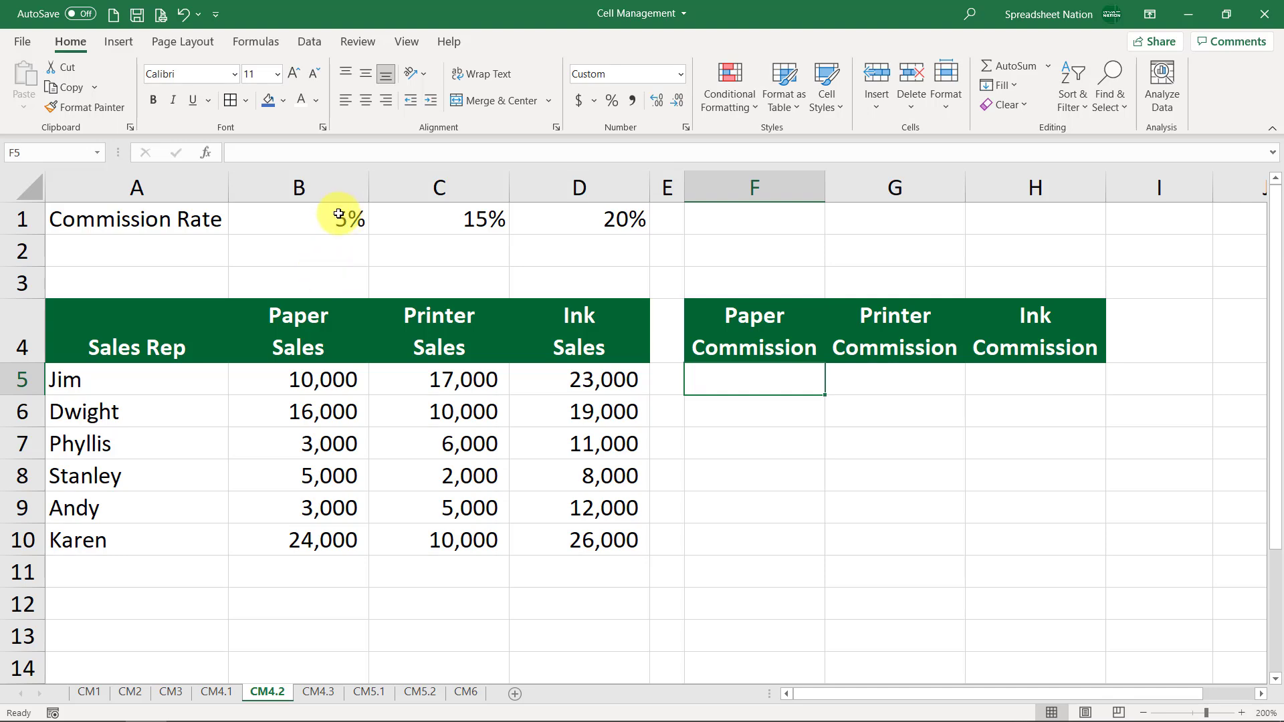
{"action": "type", "text": "="}
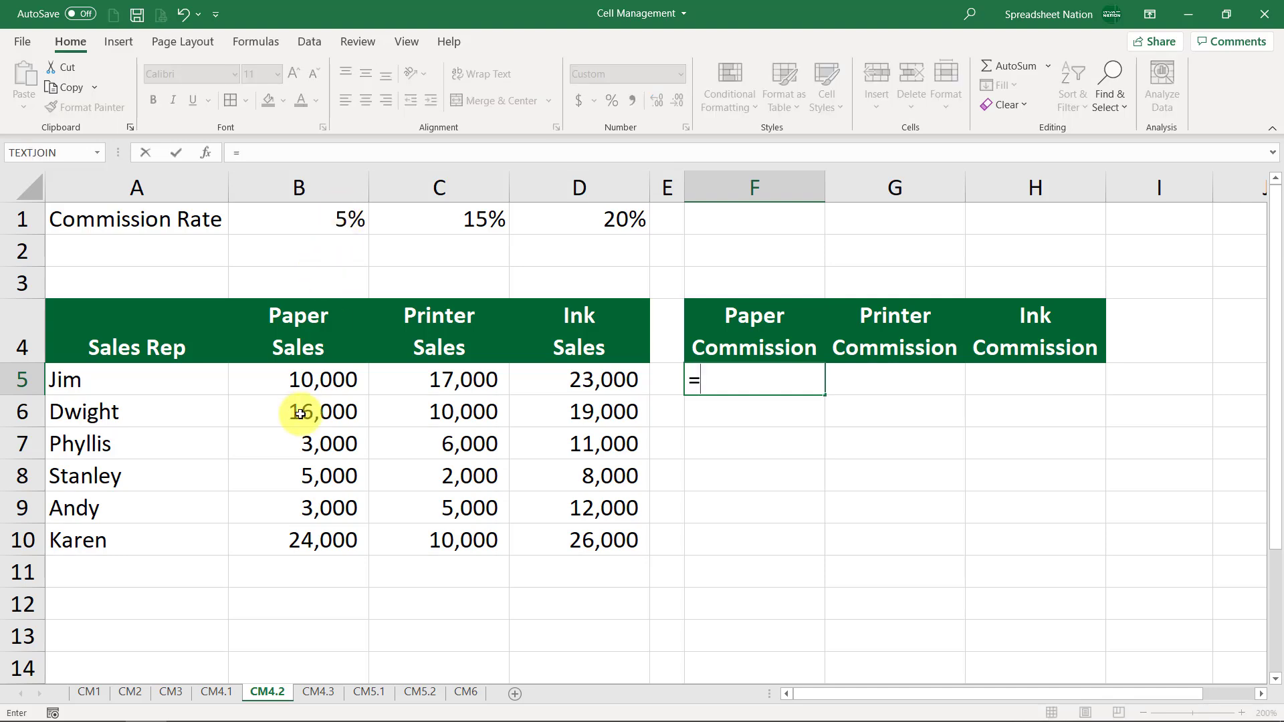
{"action": "left_click", "coordinate": [316, 380]}
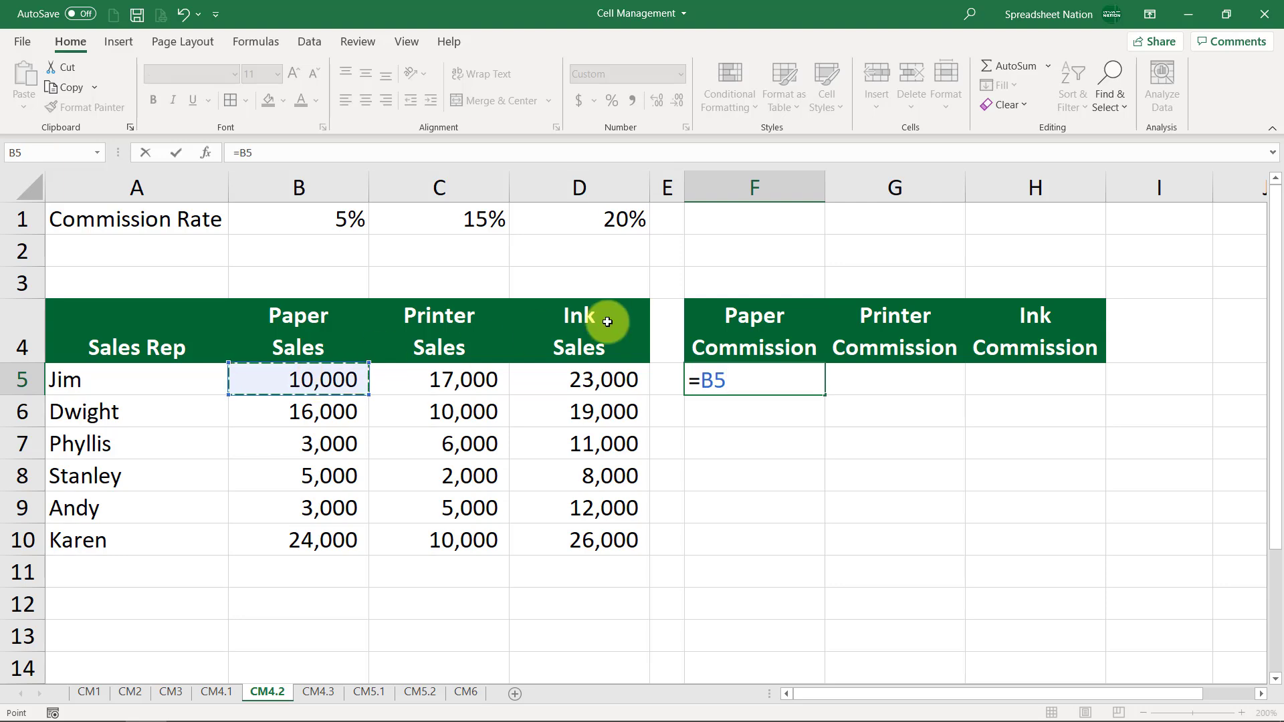
{"action": "type", "text": "*"}
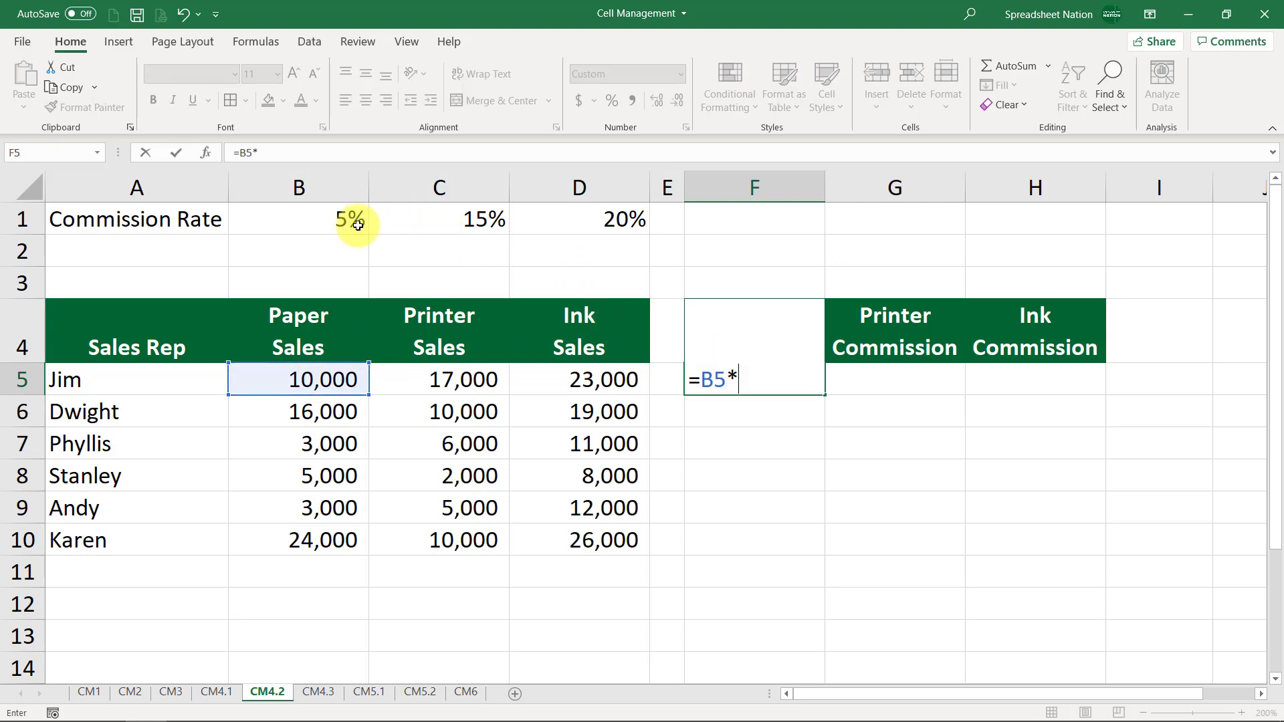
{"action": "left_click", "coordinate": [327, 218]}
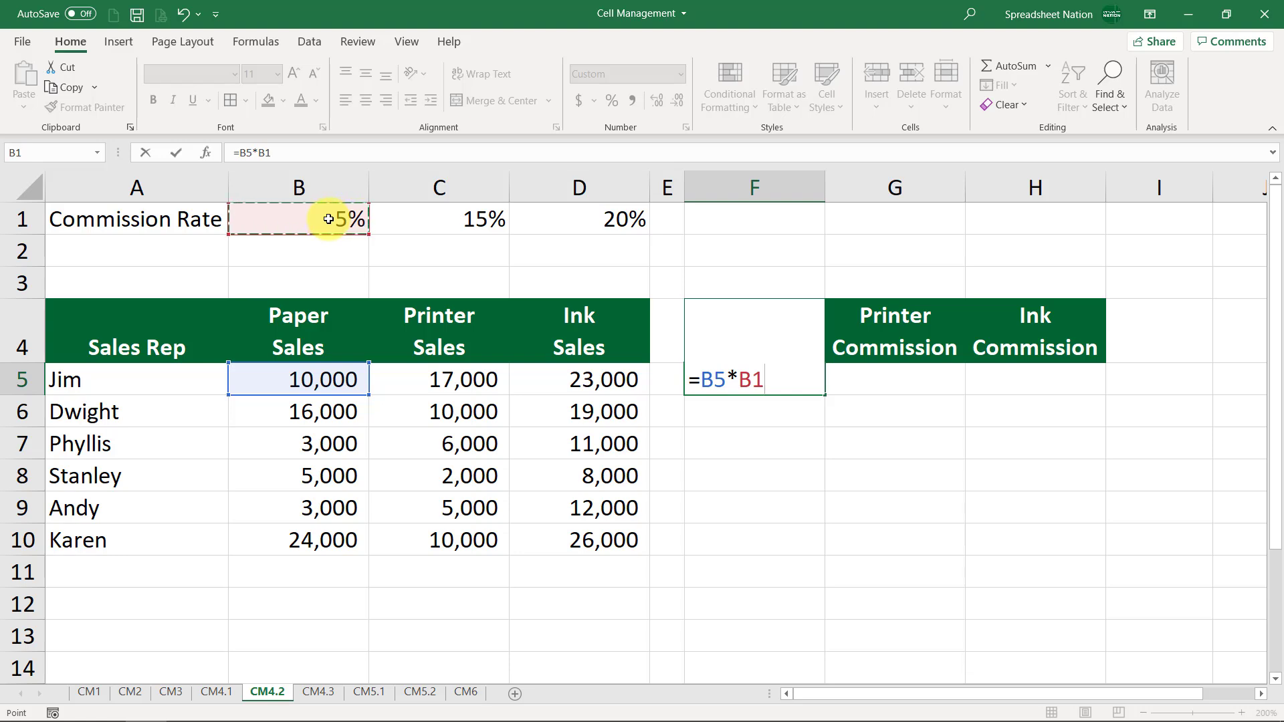
{"action": "left_click", "coordinate": [715, 377]}
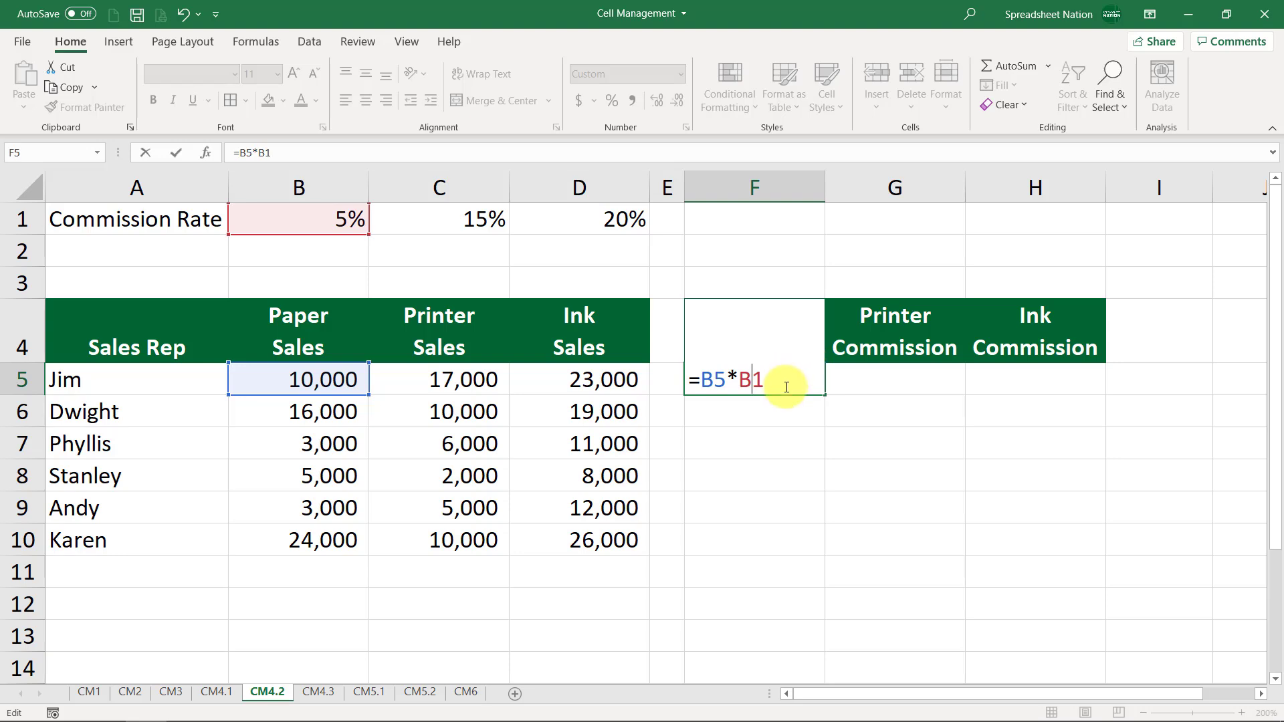
{"action": "key", "text": "F4"}
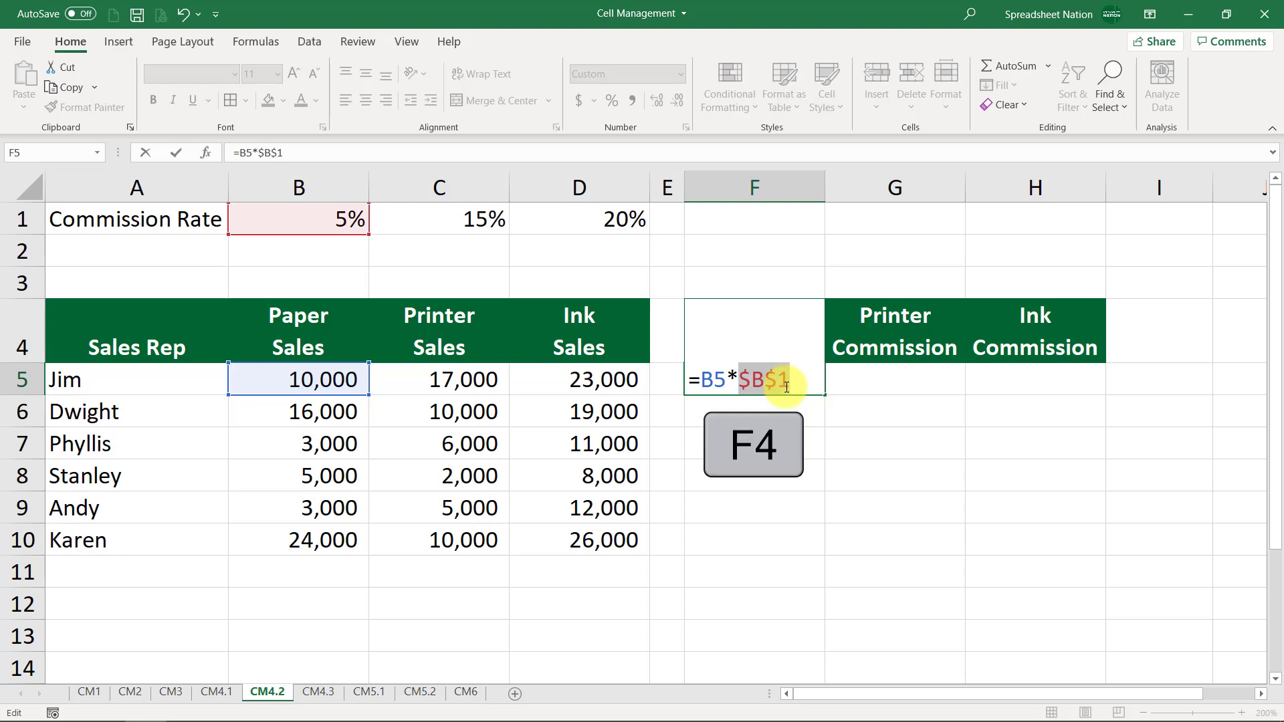
{"action": "key", "text": "F4"}
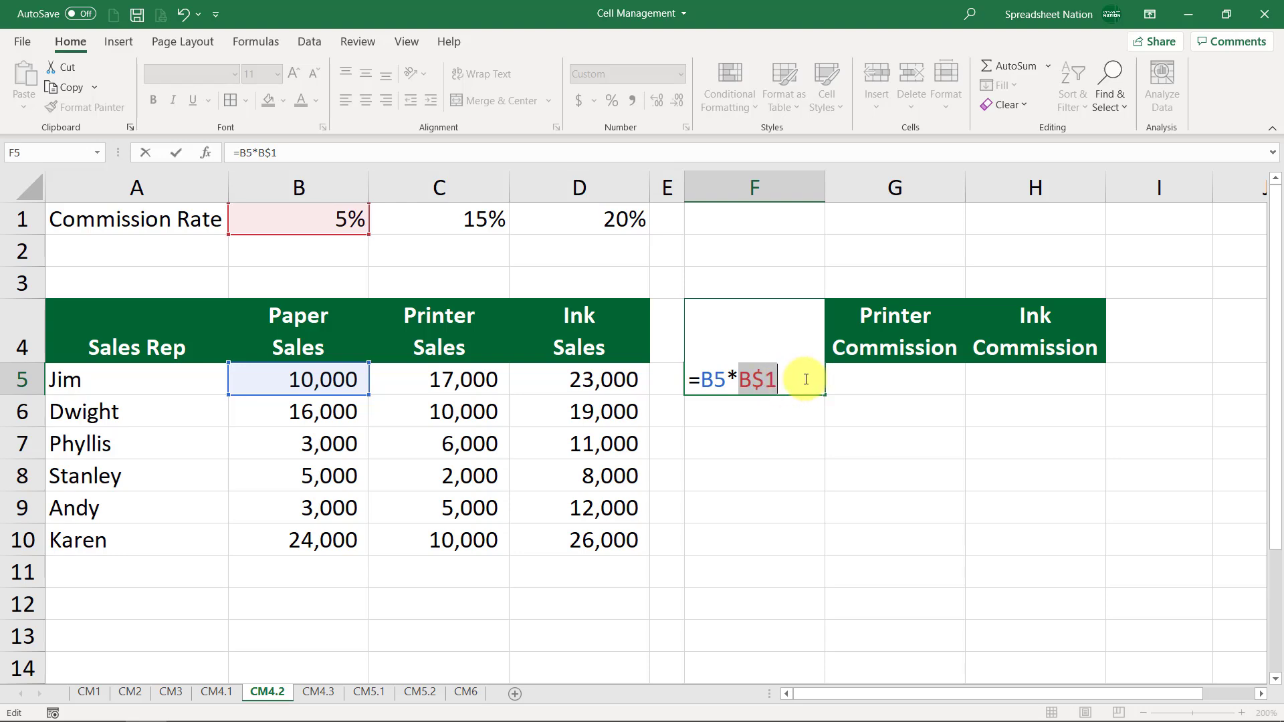
{"action": "key", "text": "Return"}
Fill the F5 formula down to F6 and check its references
{"action": "left_click", "coordinate": [805, 379]}
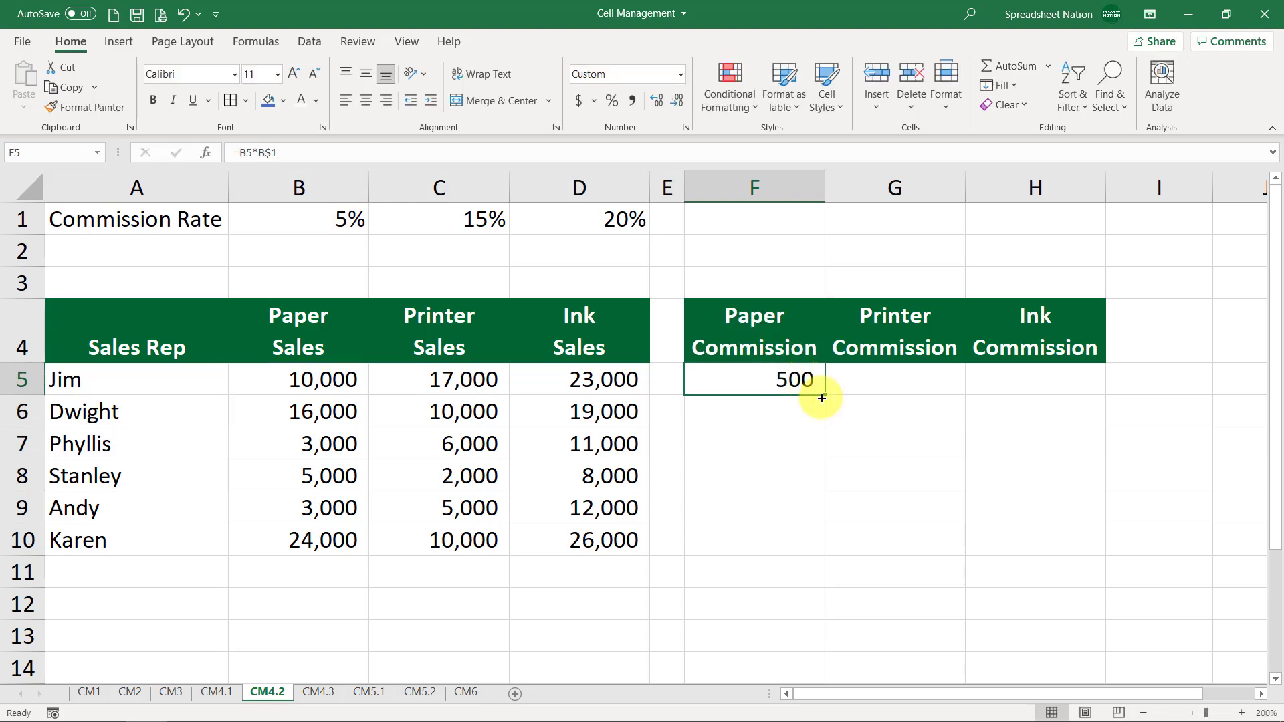
{"action": "mouse_move", "coordinate": [824, 394]}
{"action": "left_mouse_down"}
{"action": "mouse_move", "coordinate": [822, 418]}
{"action": "mouse_move", "coordinate": [812, 411]}
{"action": "left_mouse_up"}
{"action": "double_click", "coordinate": [812, 411]}
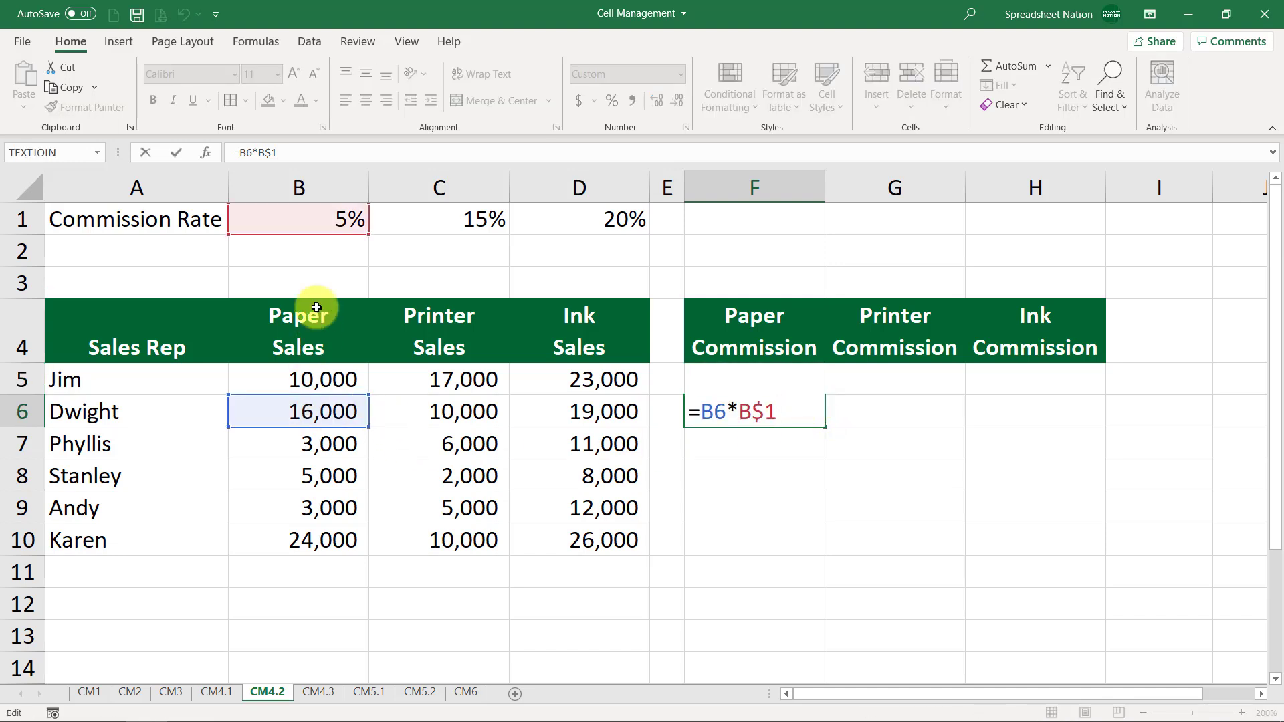
{"action": "key", "text": "Return"}
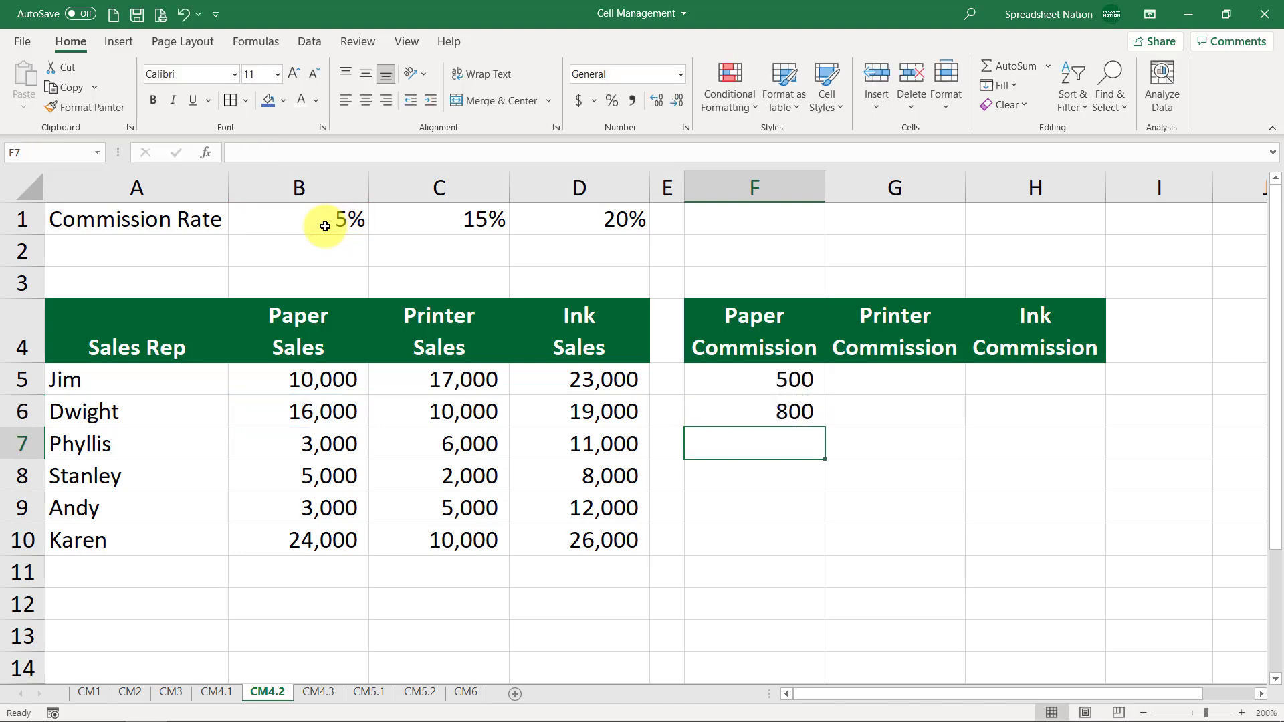
Fill the F5 formula across to G5 and check that it references C5 and C$1
{"action": "left_click", "coordinate": [796, 378]}
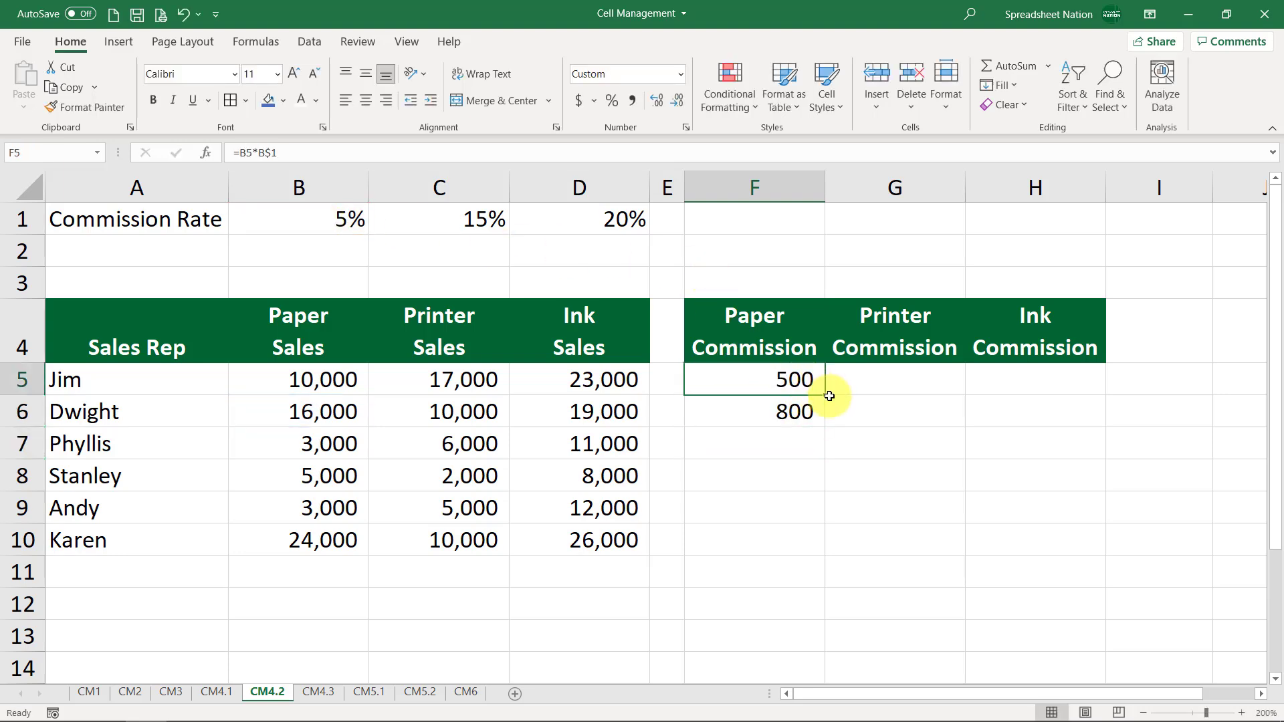
{"action": "left_click_drag", "start_coordinate": [827, 395], "coordinate": [934, 378]}
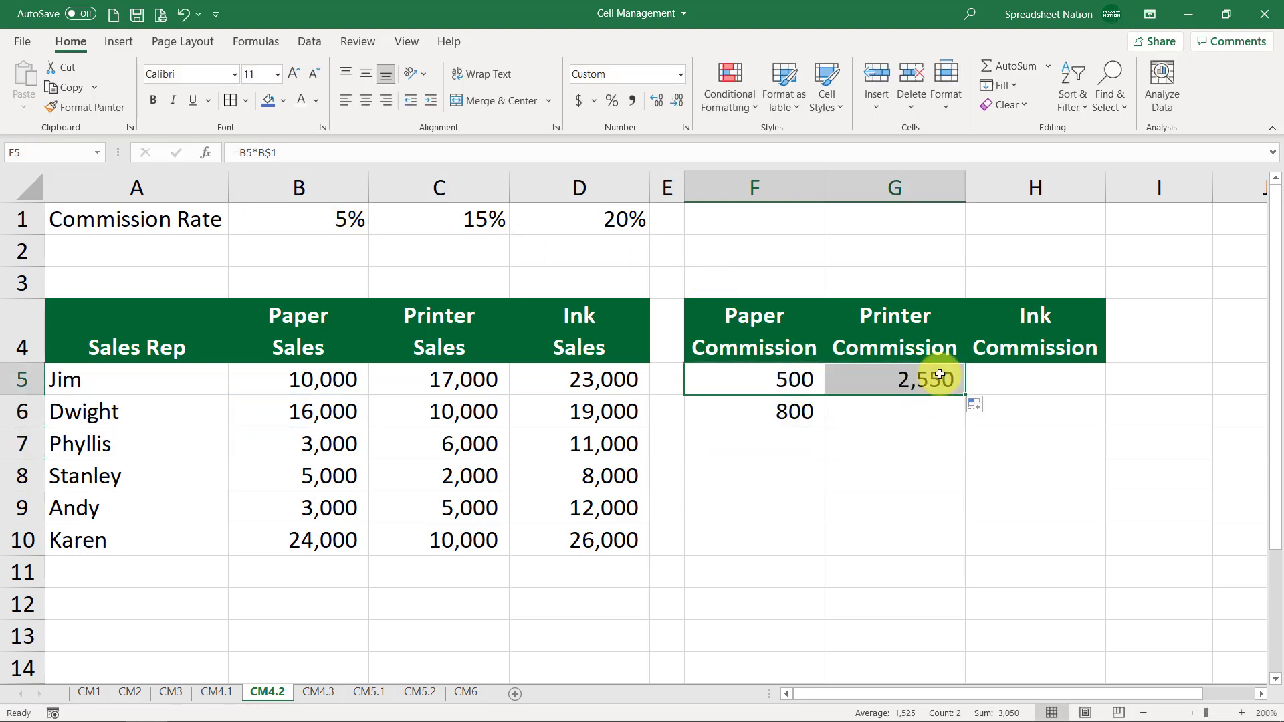
{"action": "double_click", "coordinate": [940, 376]}
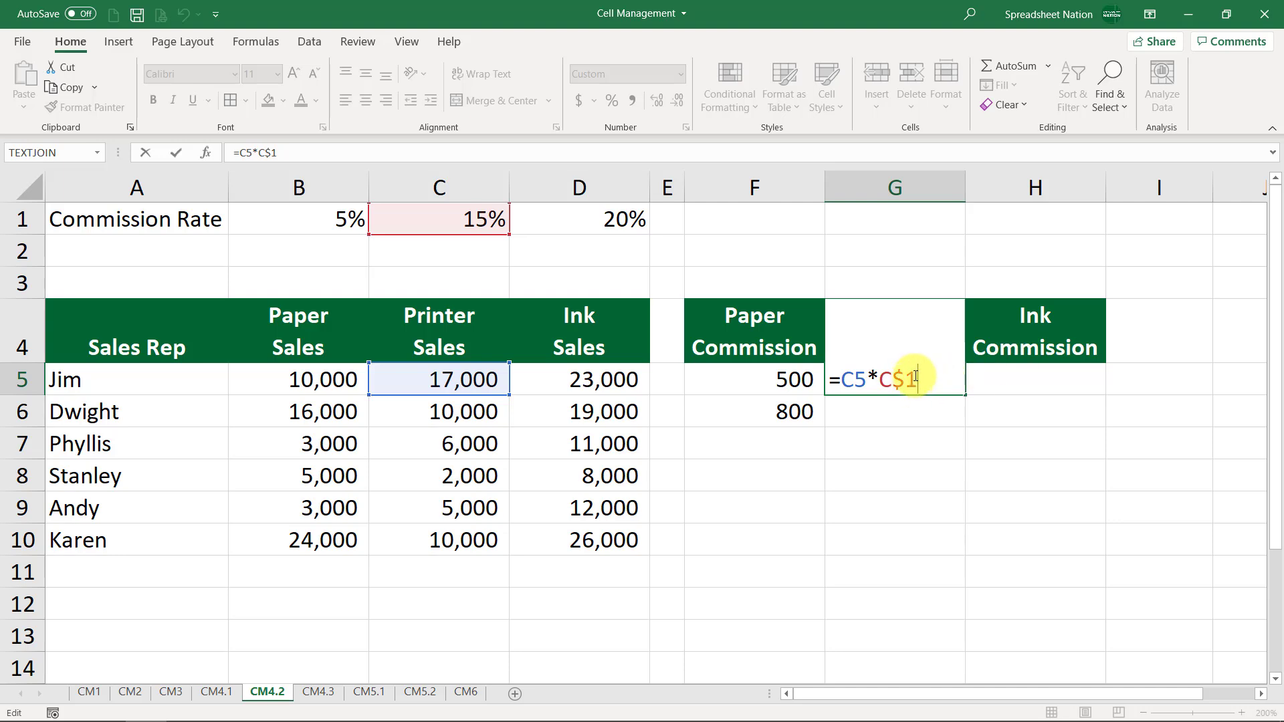
{"action": "key", "text": "Return"}
Fill the G5 formula down to G6 and check its references
{"action": "left_click", "coordinate": [943, 381]}
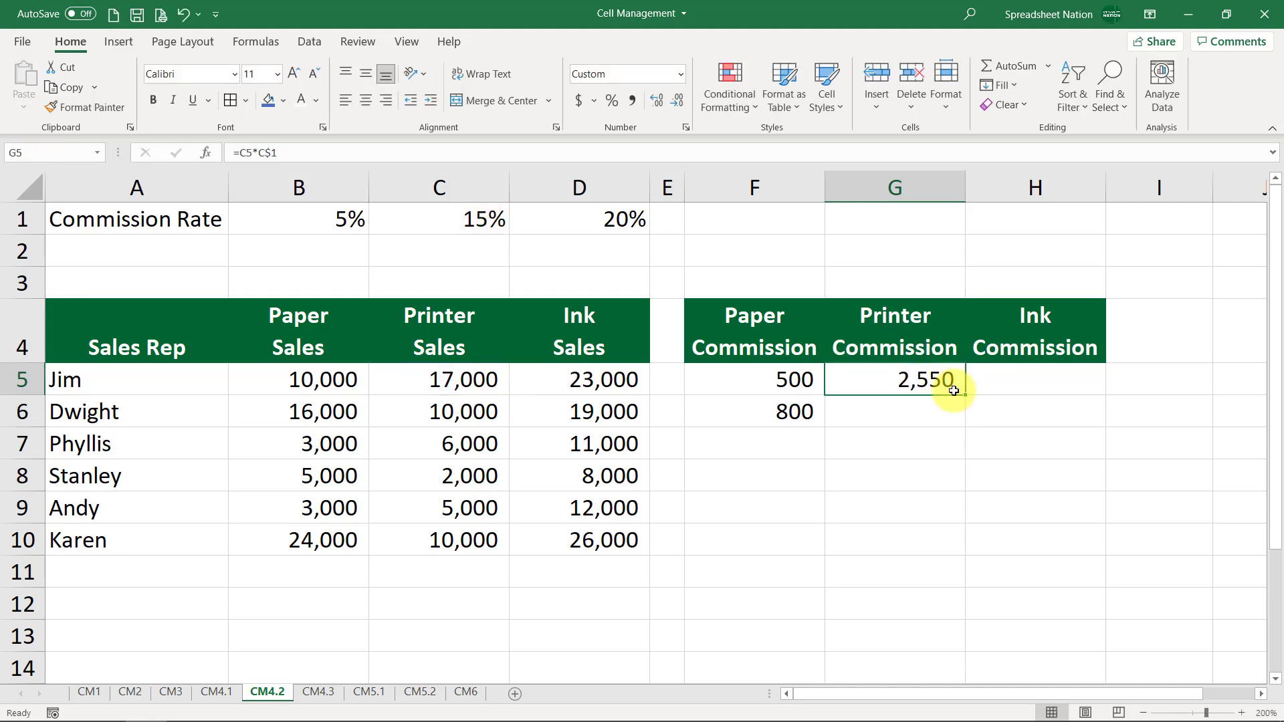
{"action": "left_click_drag", "start_coordinate": [964, 395], "coordinate": [956, 414]}
{"action": "double_click", "coordinate": [953, 413]}
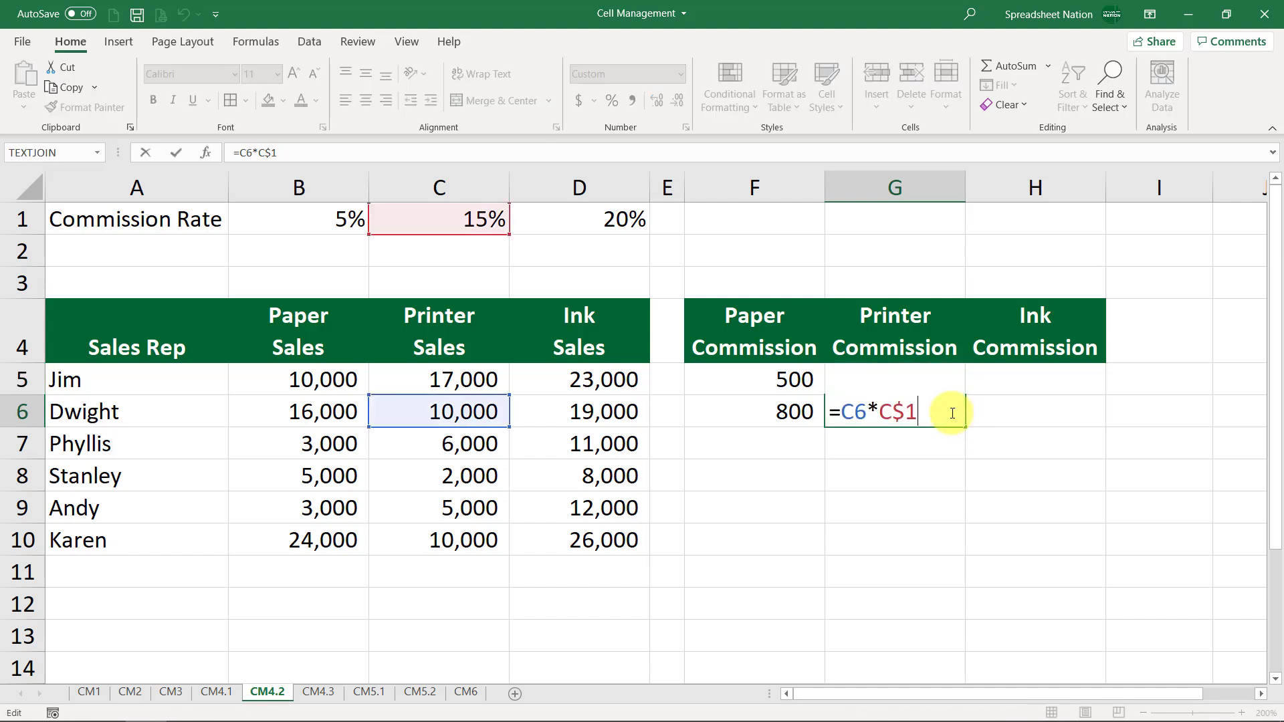
{"action": "key", "text": "Return"}
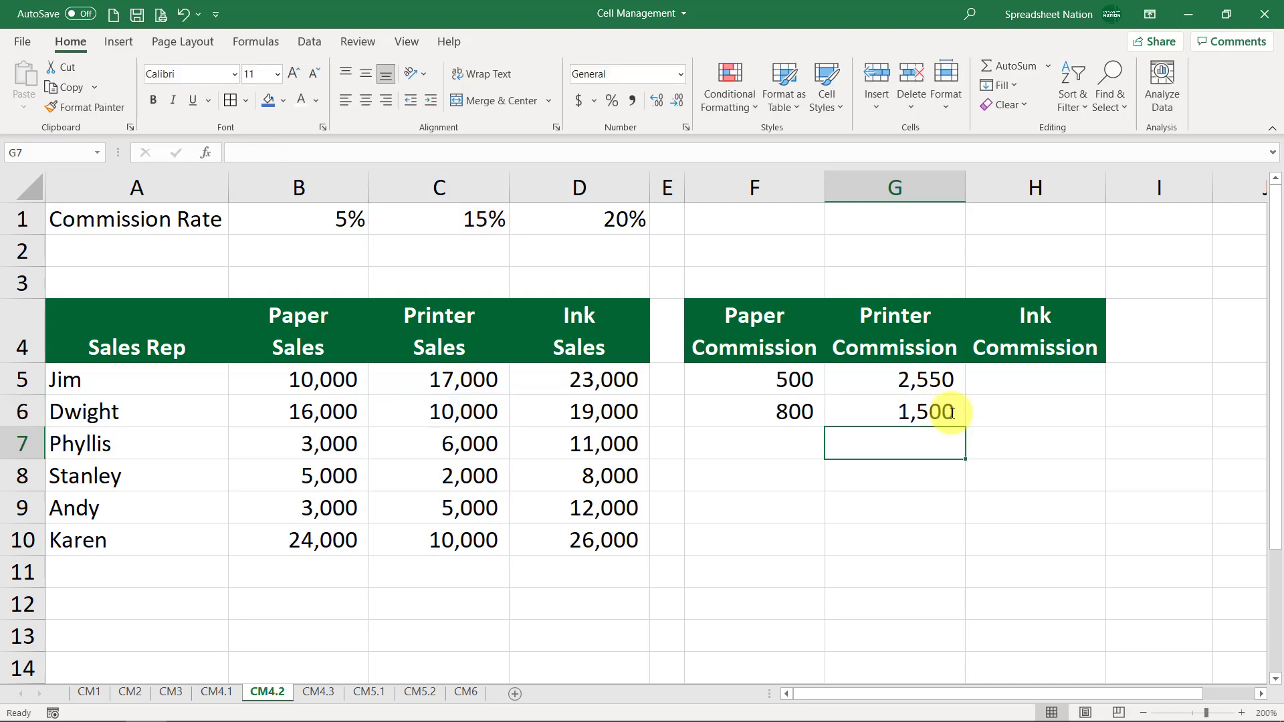
Fill the commission formula across to H5 and down through row 10 for all reps
{"action": "left_click", "coordinate": [850, 380]}
{"action": "left_click_drag", "start_coordinate": [969, 399], "coordinate": [1055, 378]}
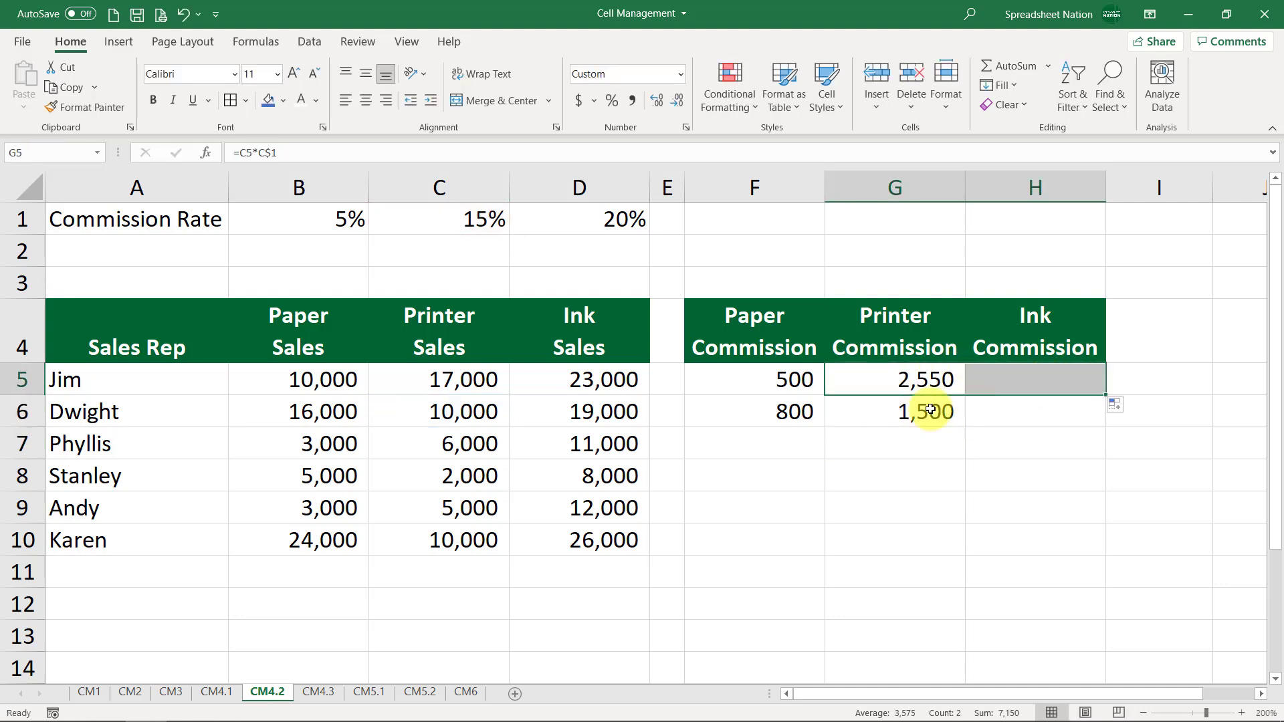
{"action": "left_click_drag", "start_coordinate": [789, 381], "coordinate": [1075, 555]}
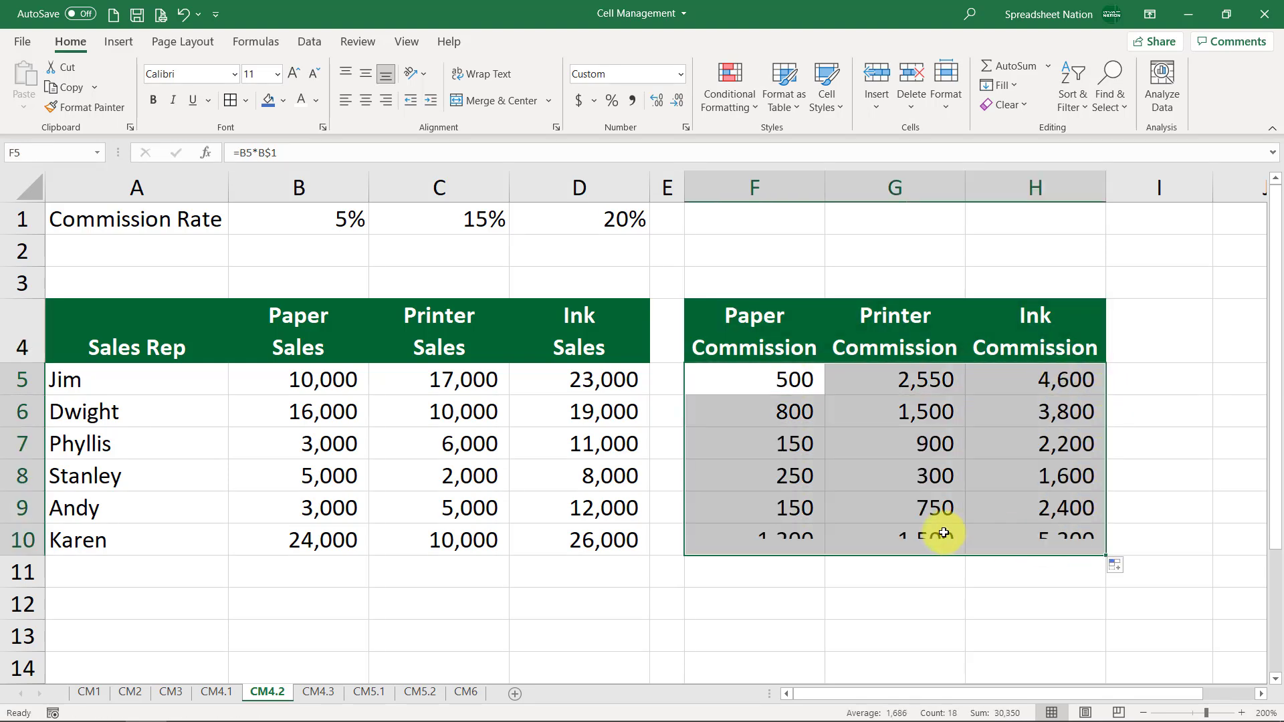
Inspect the formulas in rows 9 and 10 of the commission columns to verify their mixed references
{"action": "double_click", "coordinate": [769, 542]}
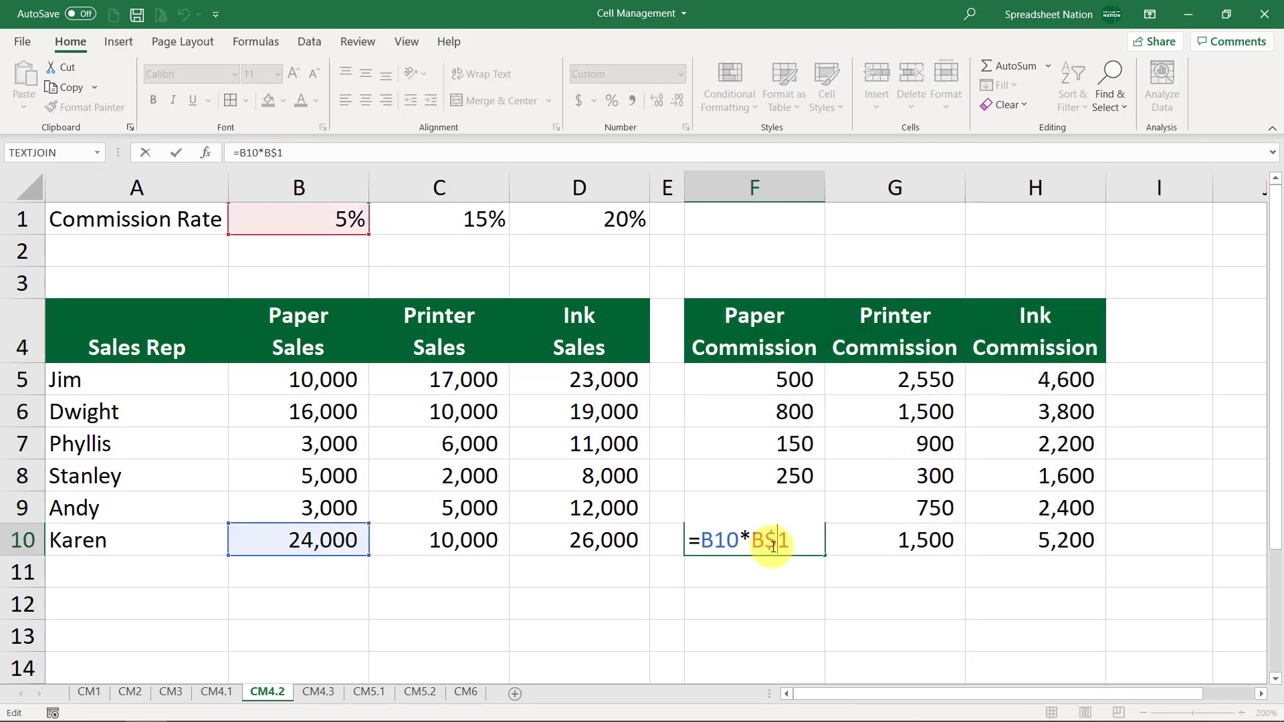
{"action": "double_click", "coordinate": [876, 540]}
{"action": "key", "text": "Escape"}
{"action": "double_click", "coordinate": [1069, 534]}
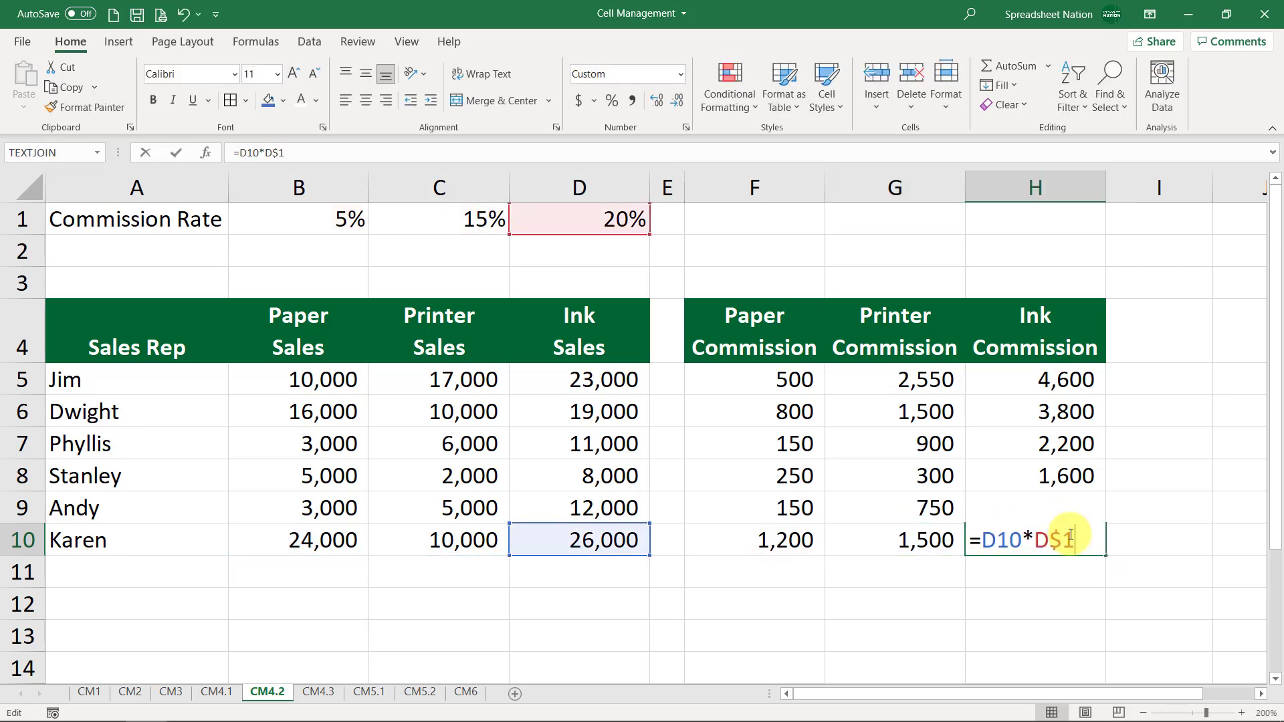
{"action": "key", "text": "Escape"}
{"action": "left_click", "coordinate": [1067, 508]}
{"action": "double_click", "coordinate": [1066, 508]}
{"action": "double_click", "coordinate": [939, 506]}
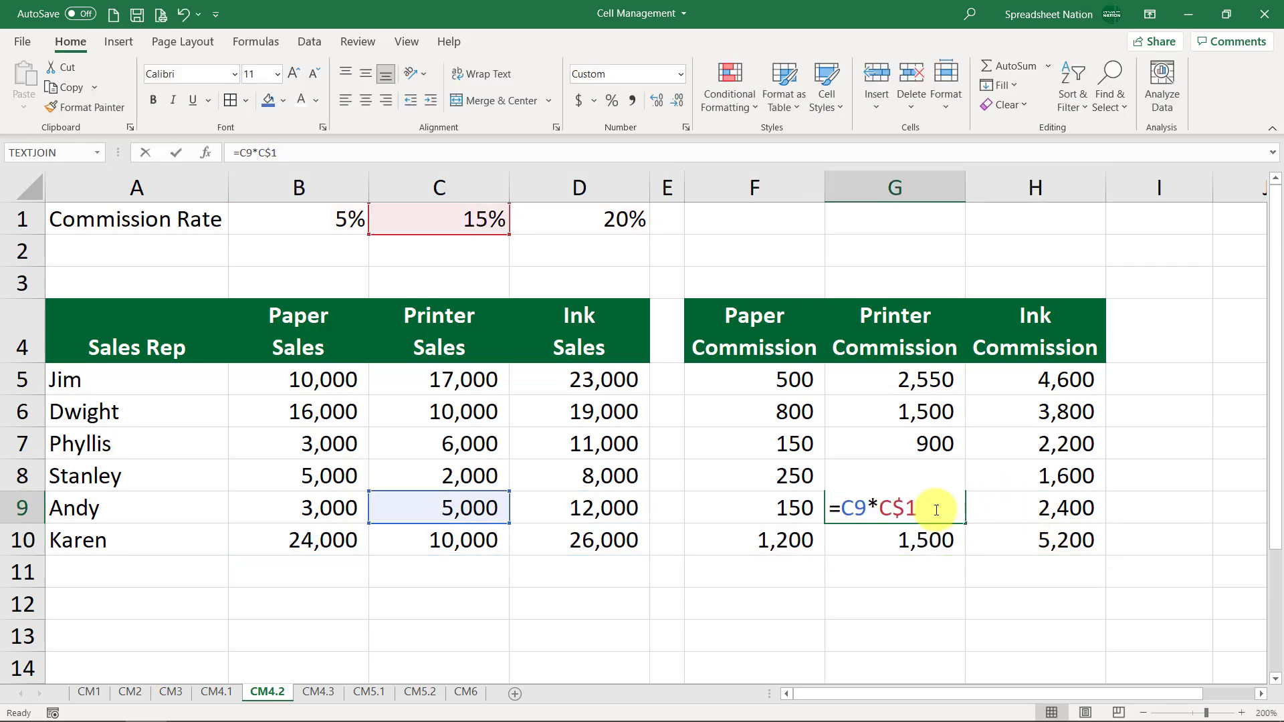
{"action": "key", "text": "Escape"}
{"action": "left_click", "coordinate": [756, 511]}
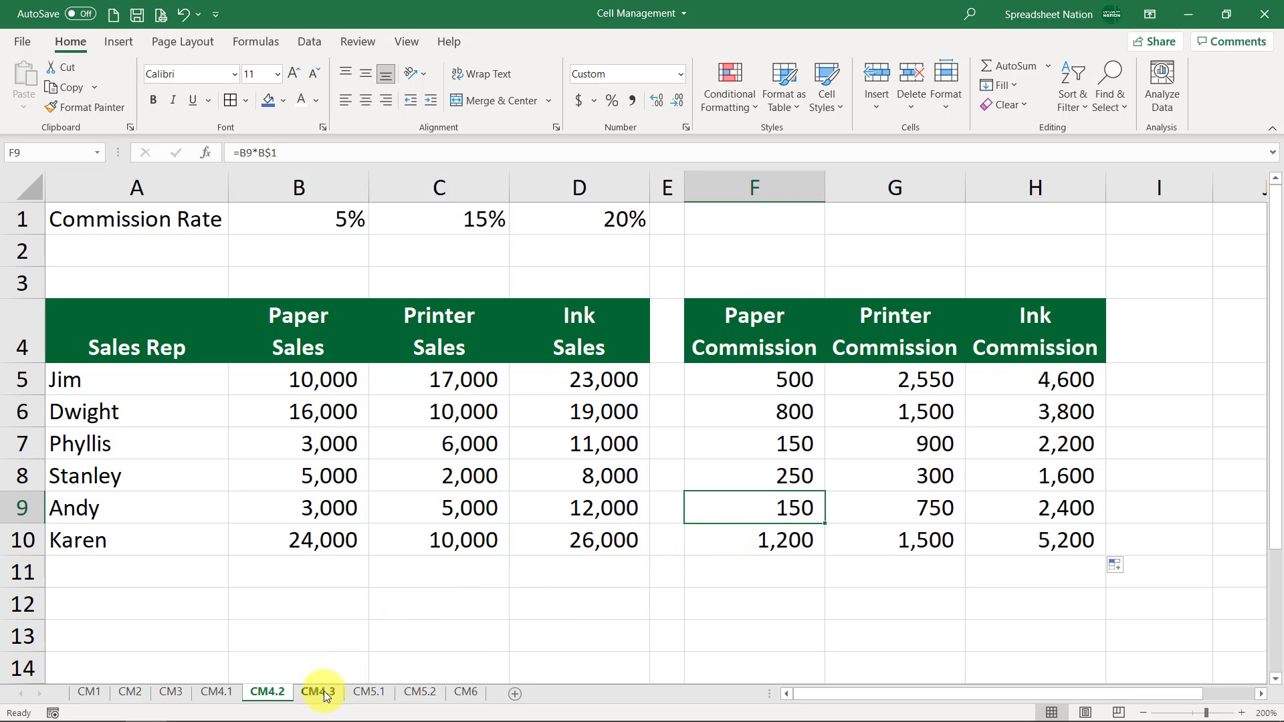
Switch to sheet CM4.3 and review the Type, Commission, Jim Sales and Dwight Sales columns
{"action": "left_click", "coordinate": [321, 692]}
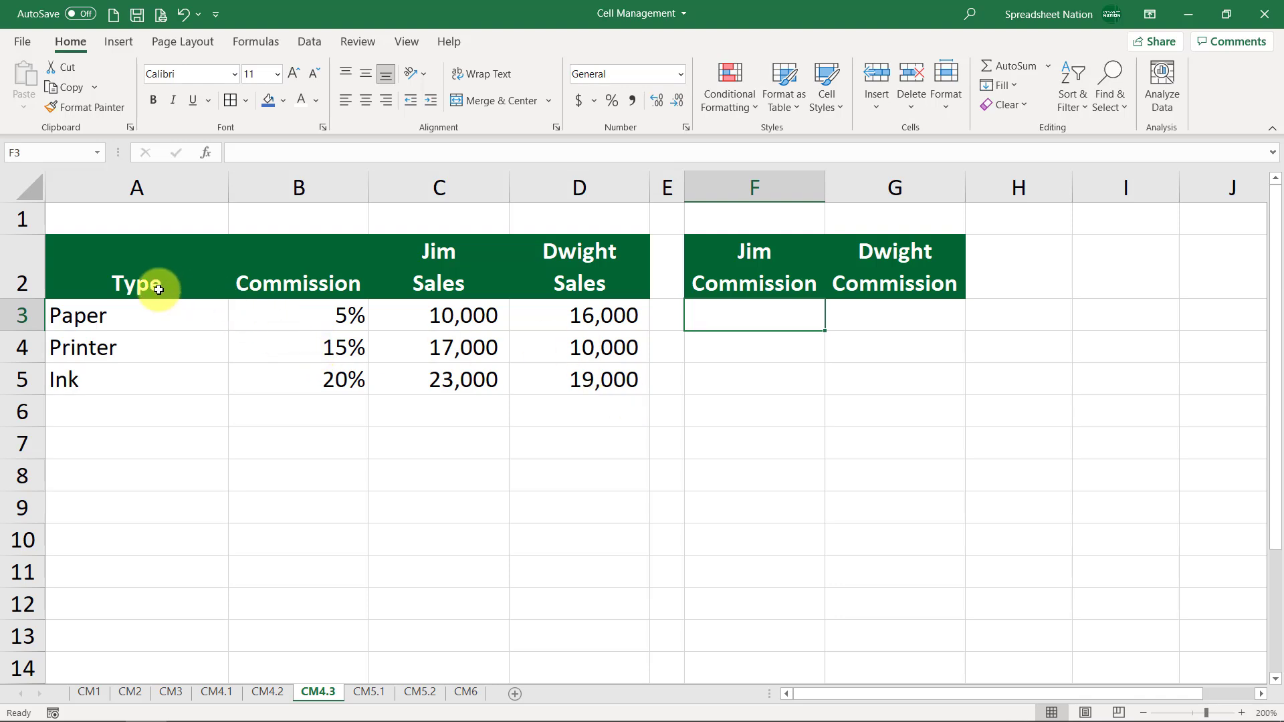
{"action": "left_click_drag", "start_coordinate": [159, 278], "coordinate": [174, 371]}
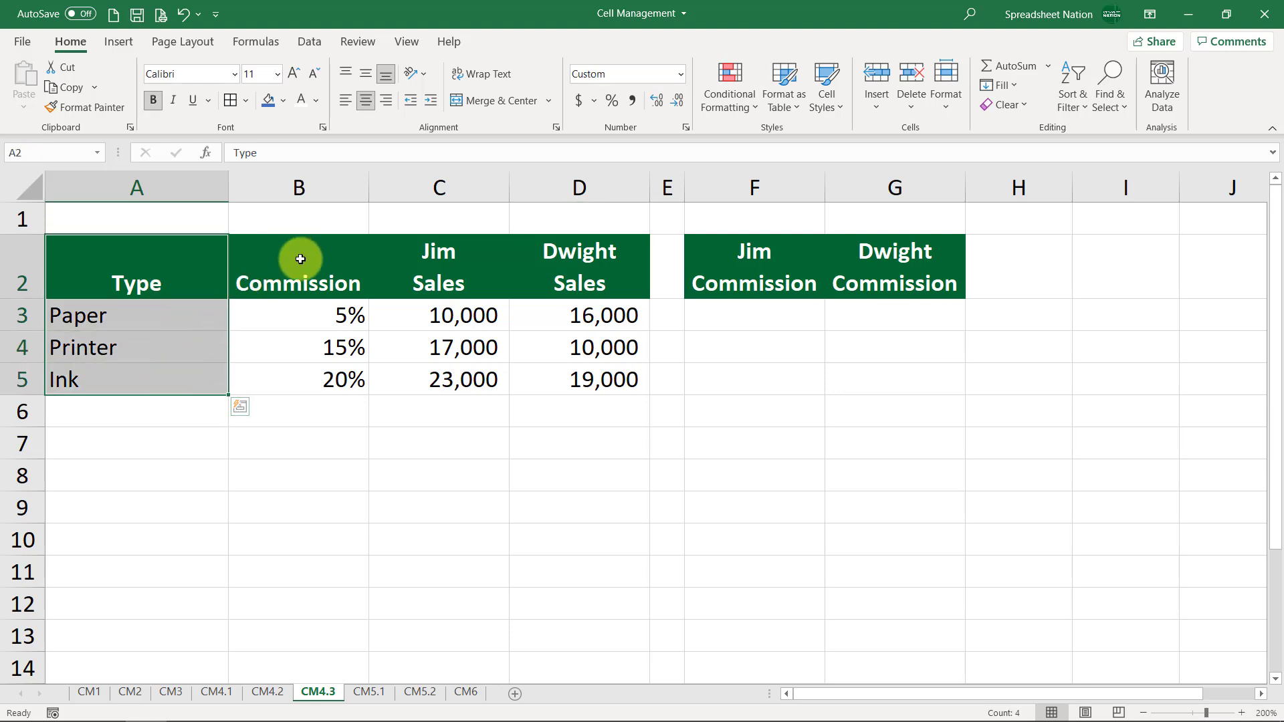
{"action": "left_click_drag", "start_coordinate": [301, 252], "coordinate": [317, 376]}
{"action": "left_click_drag", "start_coordinate": [464, 258], "coordinate": [458, 372]}
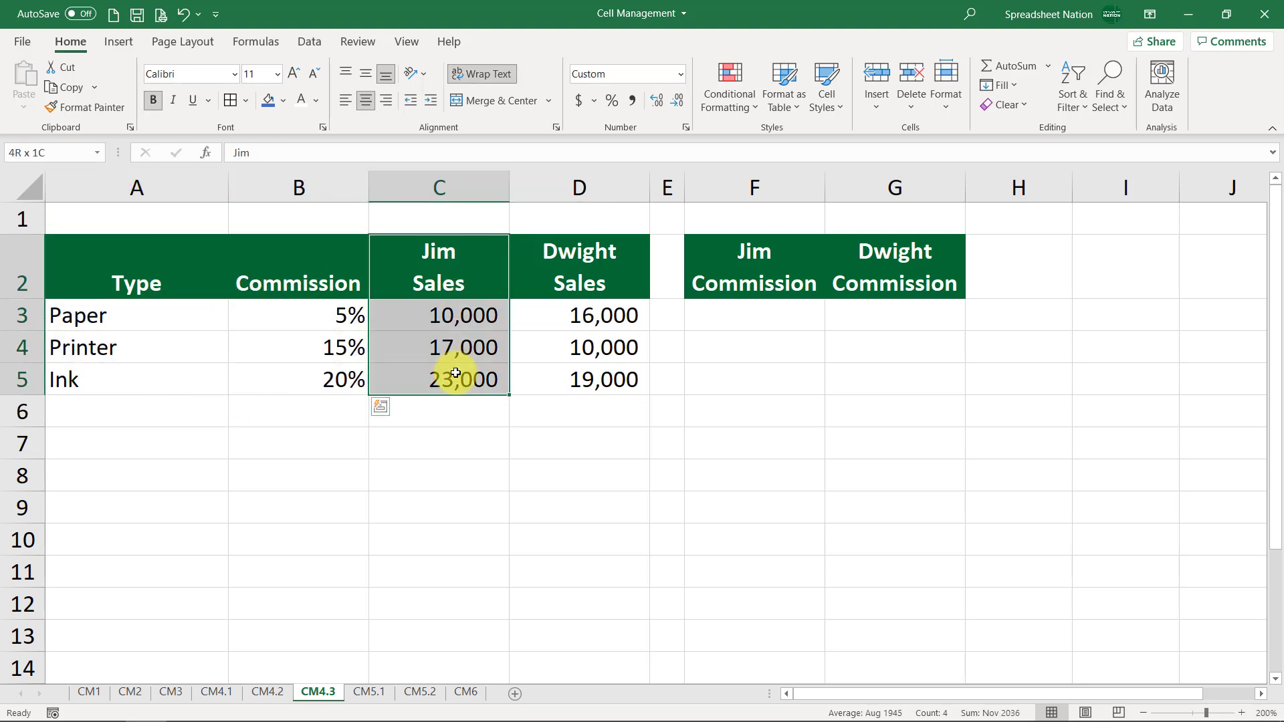
{"action": "left_click", "coordinate": [585, 290]}
{"action": "left_click_drag", "start_coordinate": [585, 289], "coordinate": [547, 542]}
Enter the formula =$B3*C3 in F3, locking only the column of the commission rate reference
{"action": "left_click", "coordinate": [785, 314]}
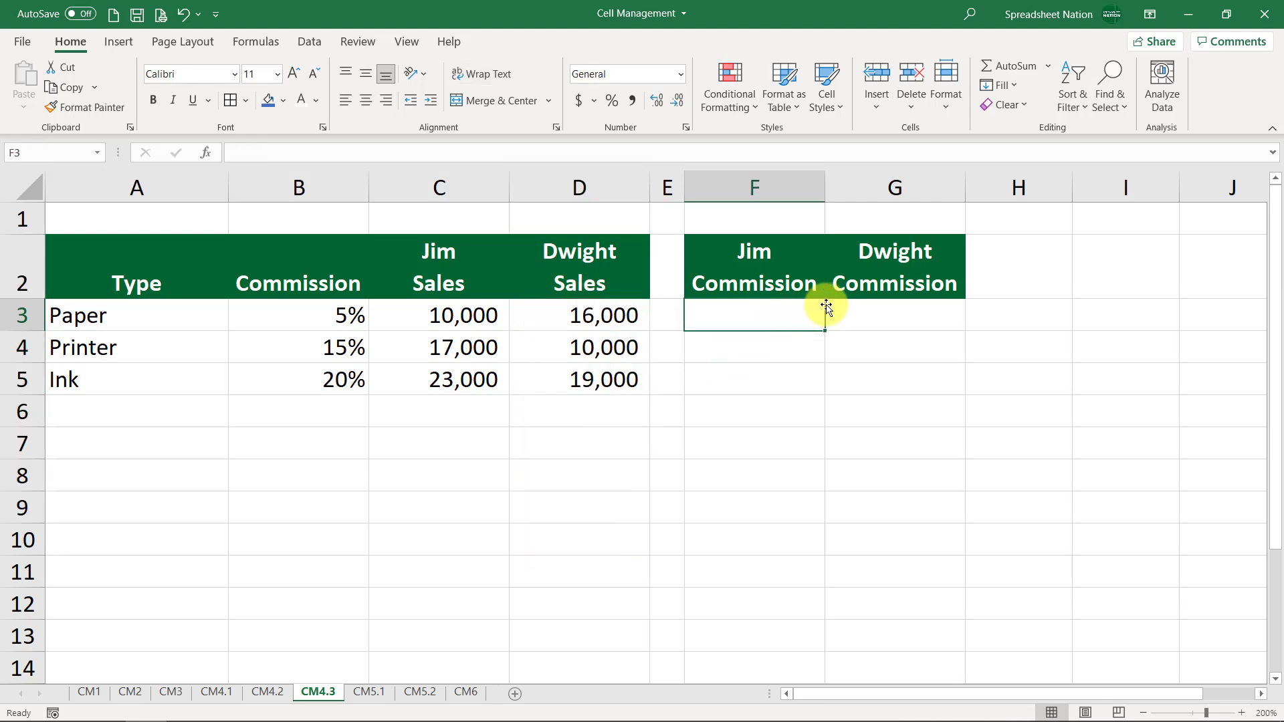
{"action": "type", "text": "="}
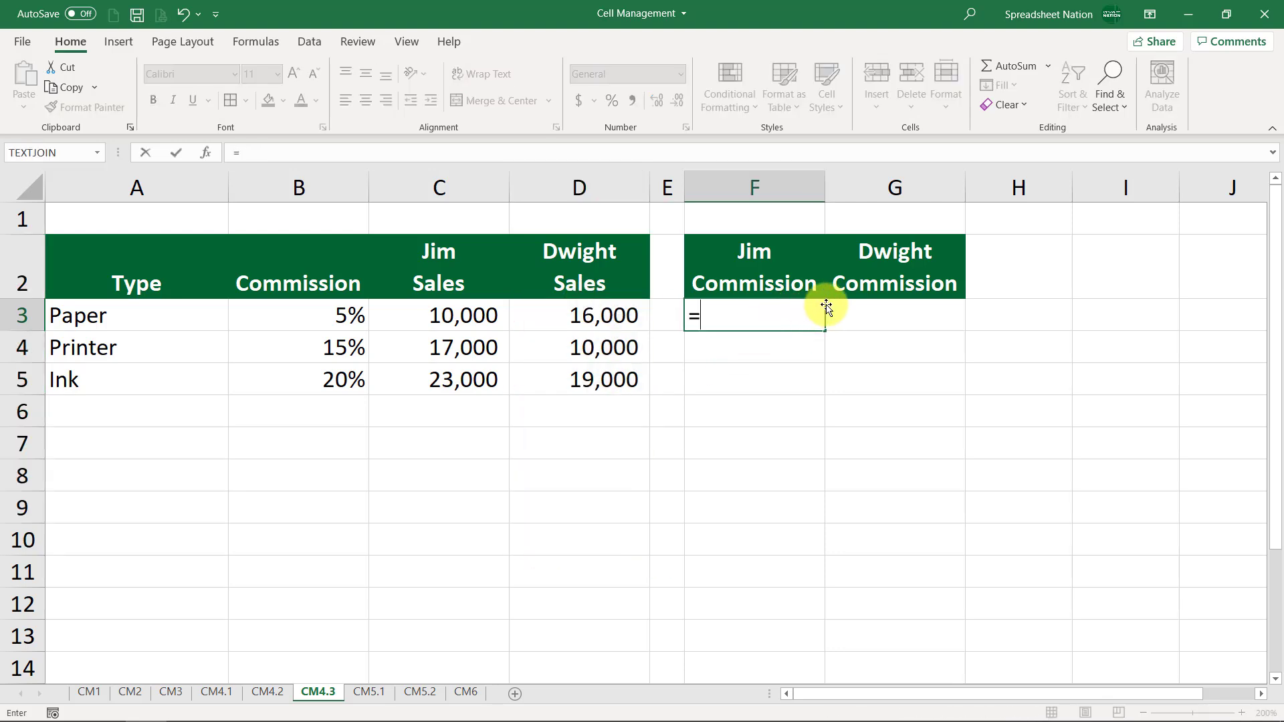
{"action": "key", "text": "Left"}
{"action": "key", "text": "Left"}
{"action": "key", "text": "Left"}
{"action": "key", "text": "Left"}
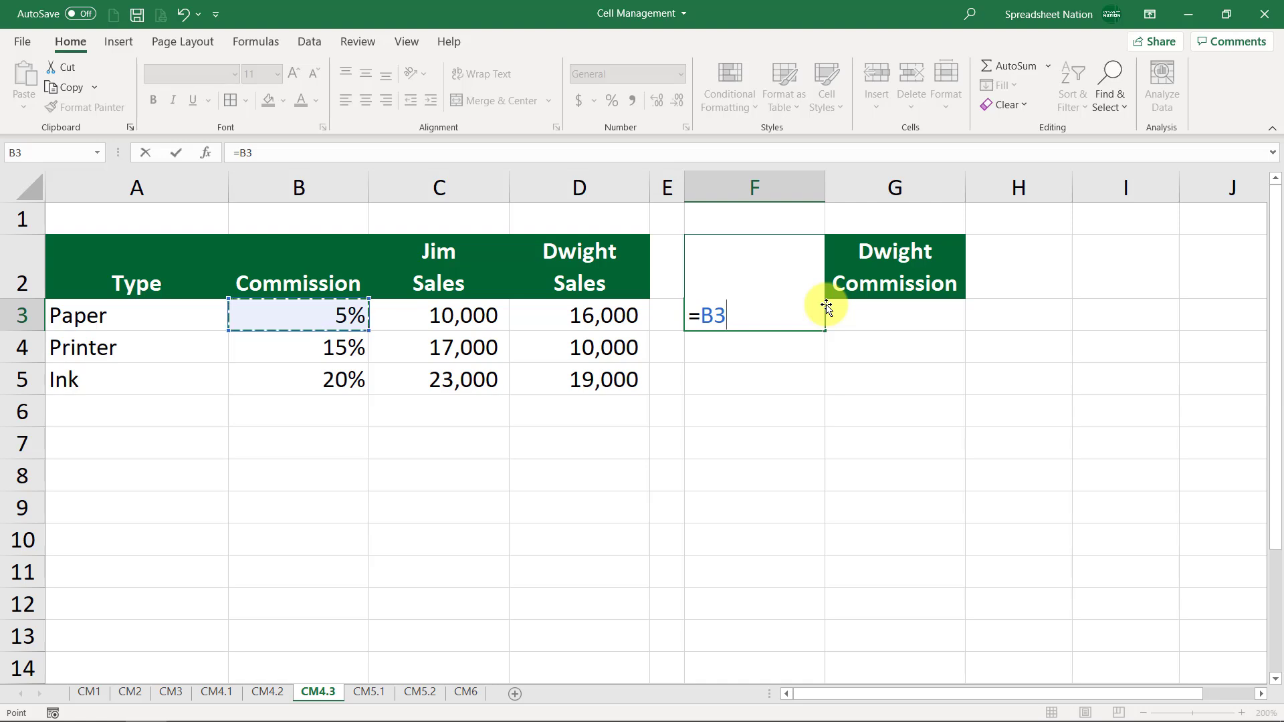
{"action": "key", "text": "F4"}
{"action": "key", "text": "F4"}
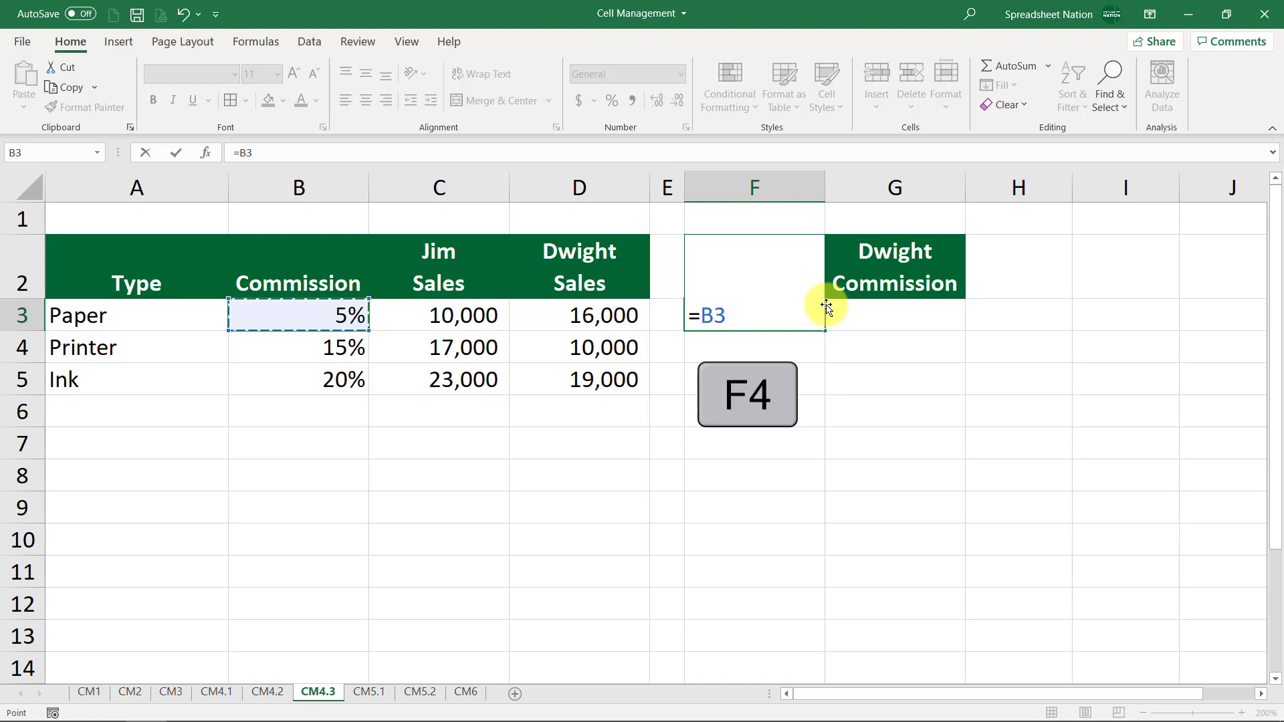
{"action": "key", "text": "F4"}
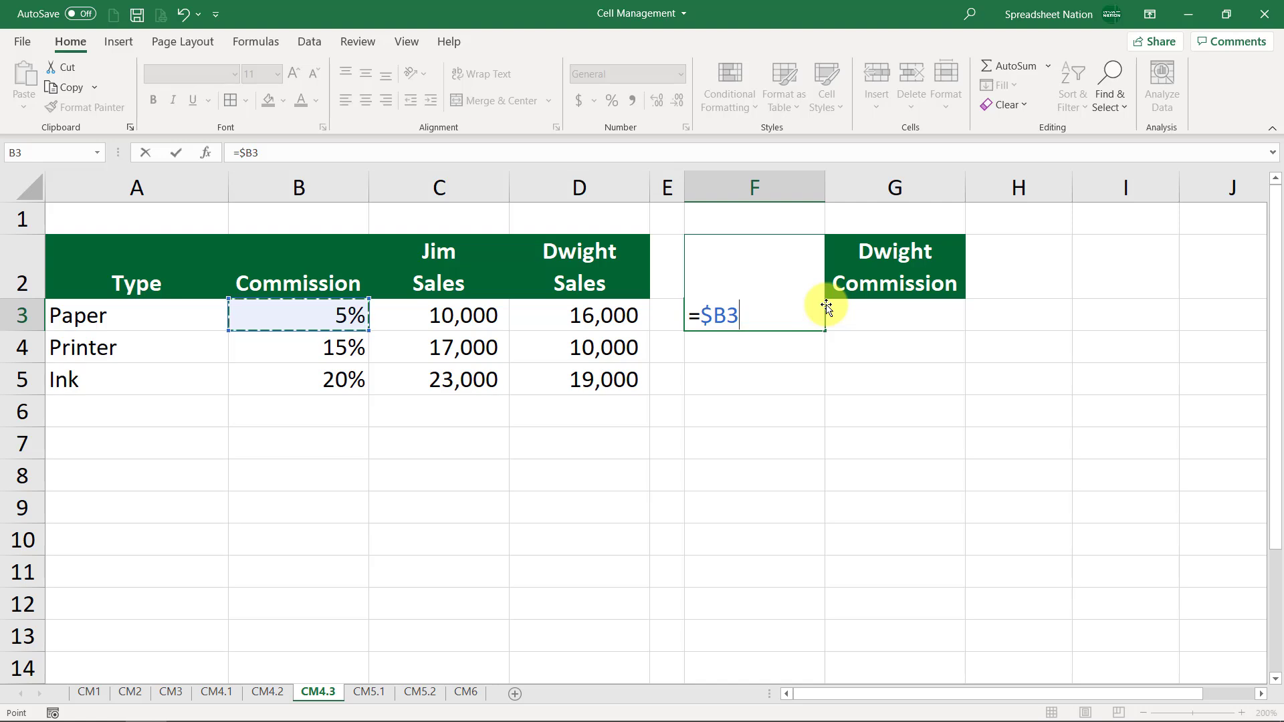
{"action": "type", "text": "*"}
{"action": "left_click", "coordinate": [465, 316]}
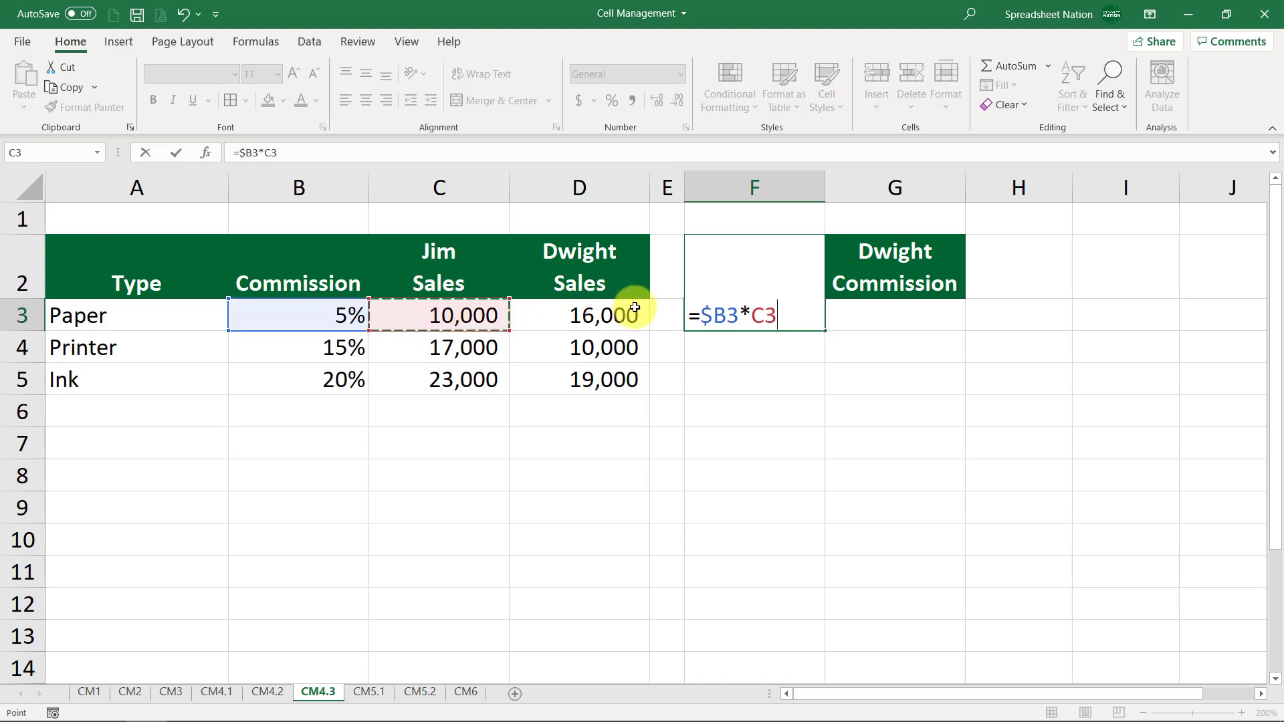
{"action": "key", "text": "Return"}
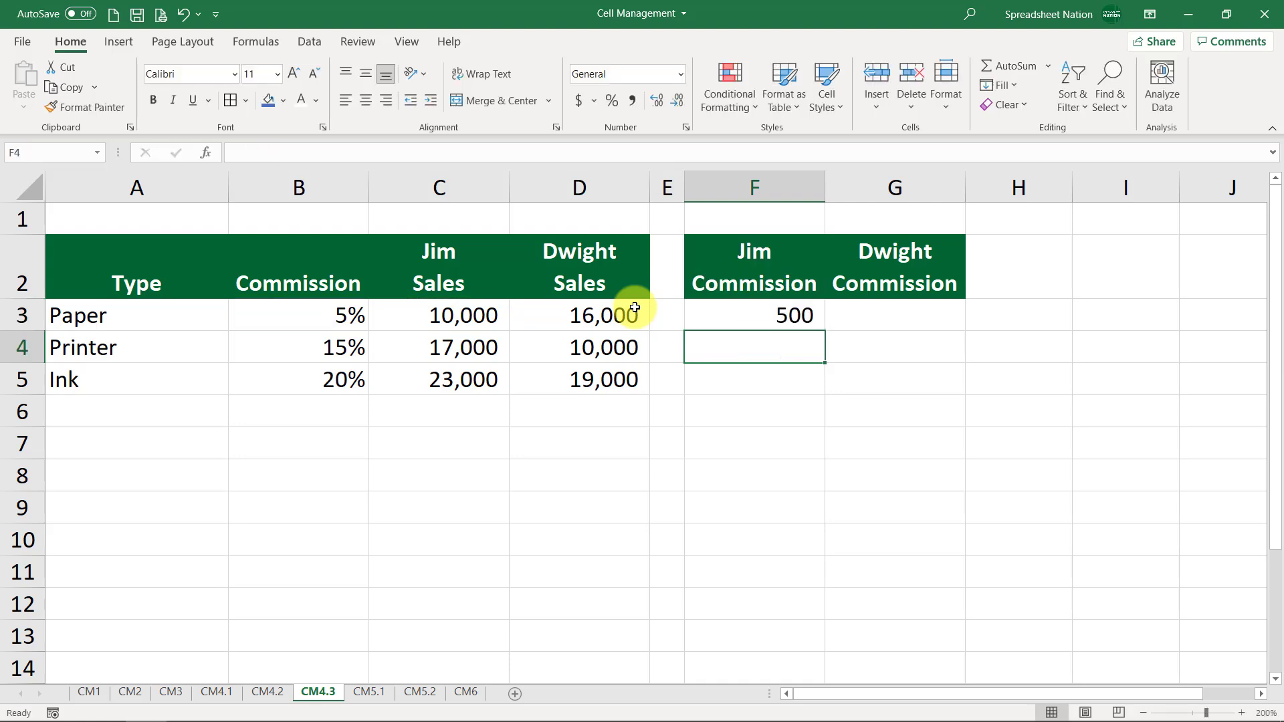
Fill the F3 formula across to G3 and check that it references $B3 and D3
{"action": "left_click", "coordinate": [812, 323]}
{"action": "left_click_drag", "start_coordinate": [827, 329], "coordinate": [920, 314]}
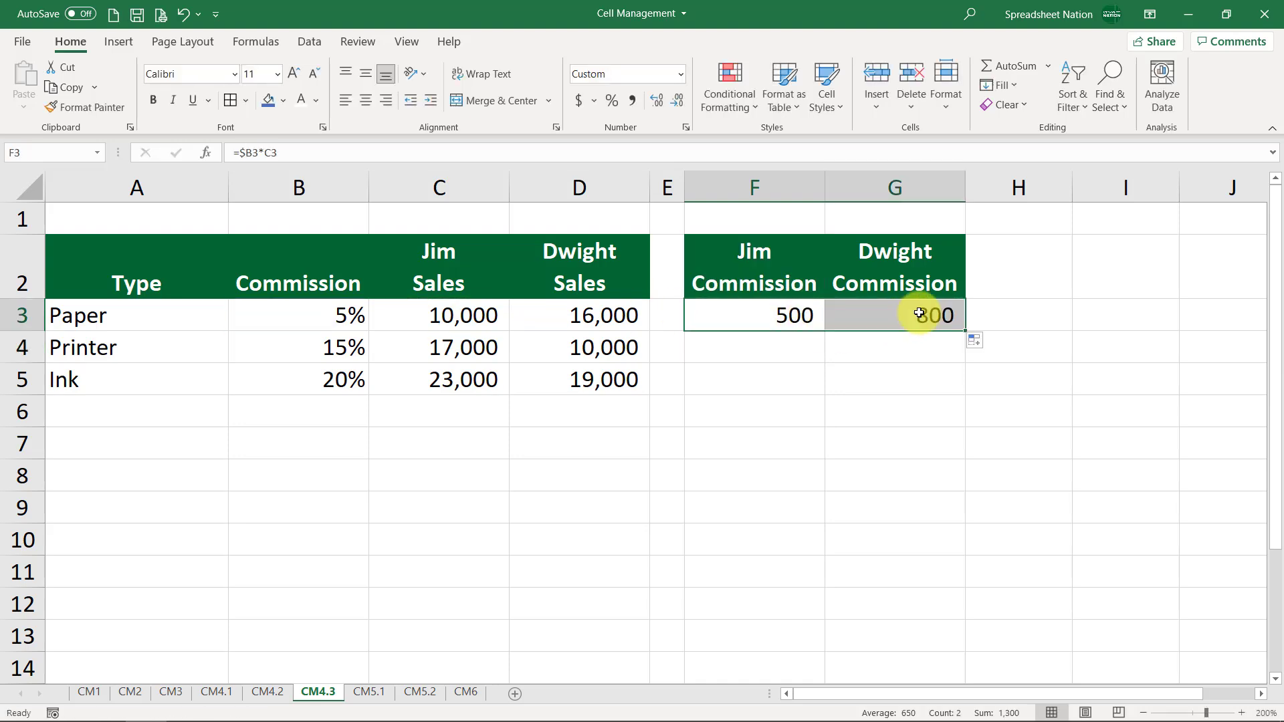
{"action": "double_click", "coordinate": [920, 313]}
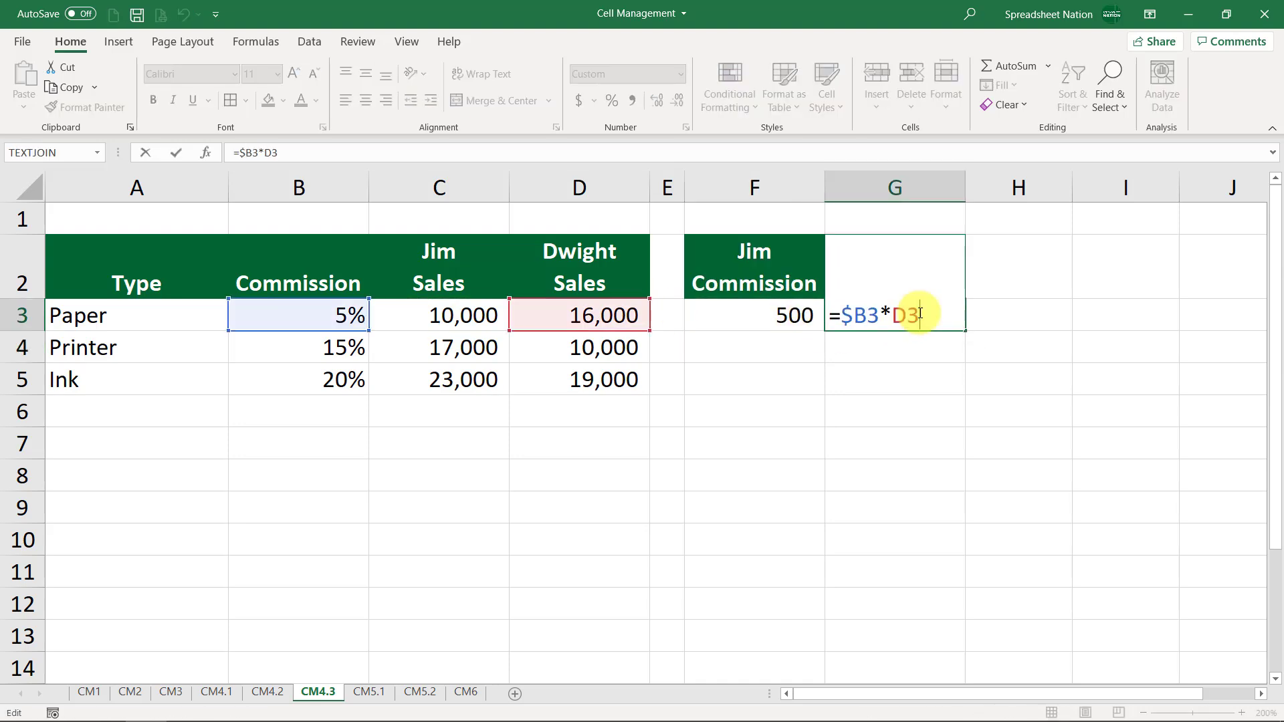
{"action": "key", "text": "Escape"}
Fill the F3:G3 formulas down through row 5
{"action": "double_click", "coordinate": [791, 313]}
{"action": "key", "text": "Escape"}
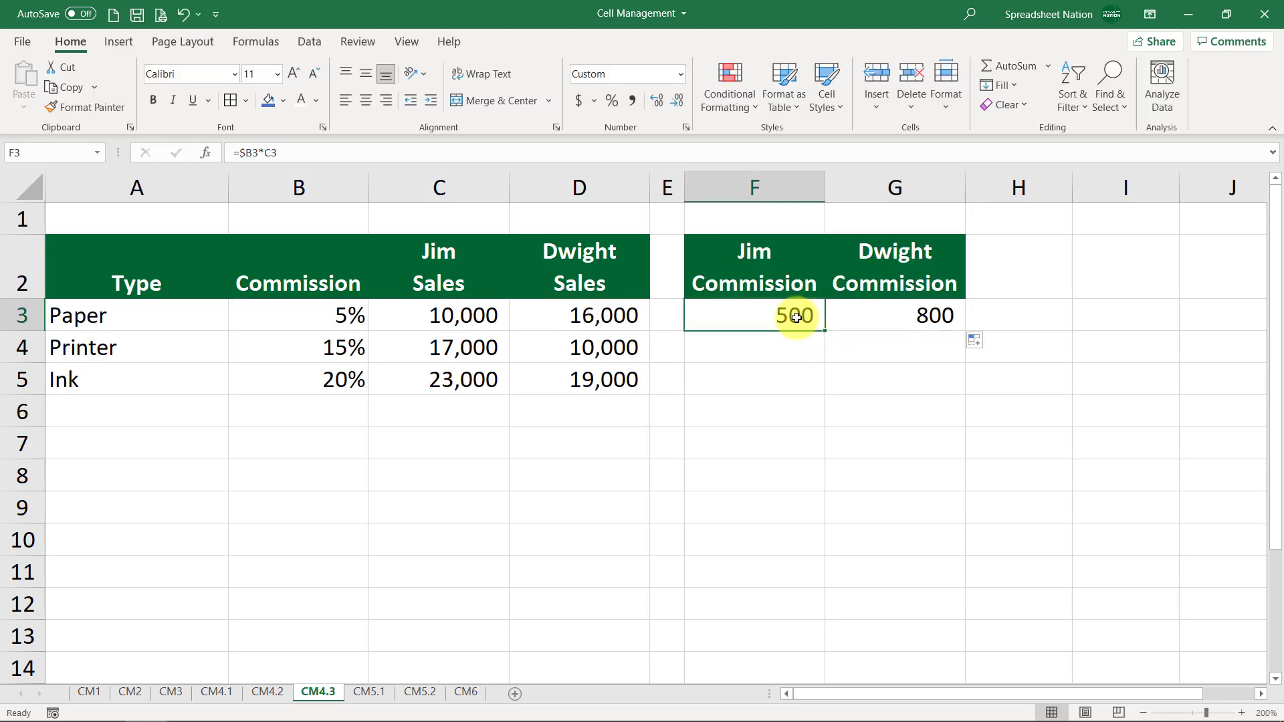
{"action": "left_click_drag", "start_coordinate": [791, 313], "coordinate": [828, 388]}
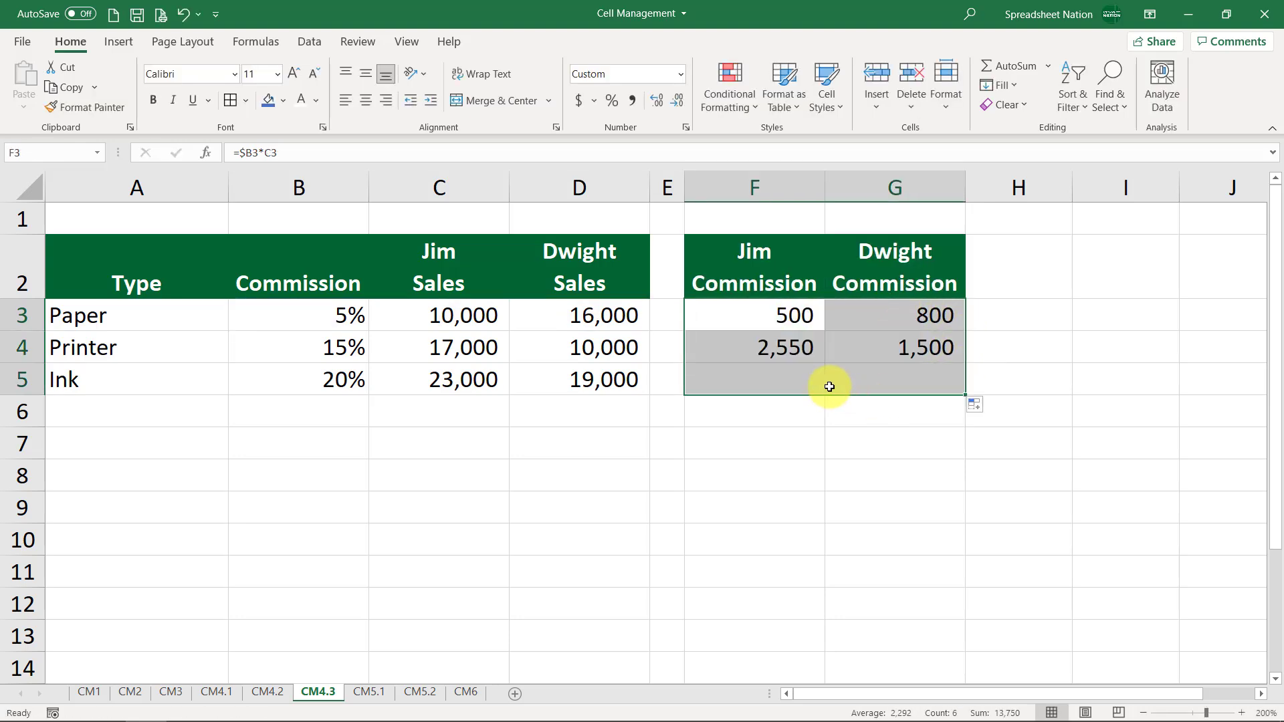
Inspect the formulas in F4, F5, G5 and G4 to verify their mixed references
{"action": "double_click", "coordinate": [789, 352]}
{"action": "key", "text": "Escape"}
{"action": "double_click", "coordinate": [788, 375]}
{"action": "key", "text": "Escape"}
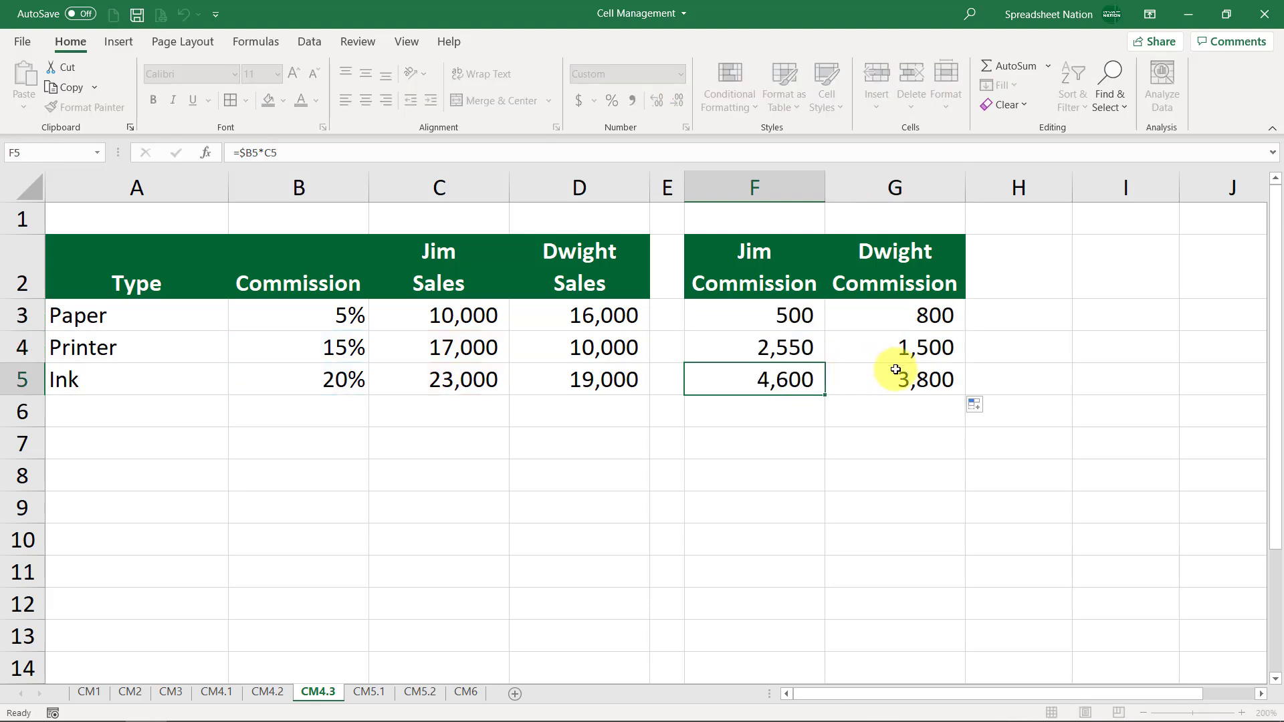
{"action": "double_click", "coordinate": [898, 378]}
{"action": "key", "text": "Escape"}
{"action": "double_click", "coordinate": [911, 348]}
{"action": "key", "text": "Escape"}
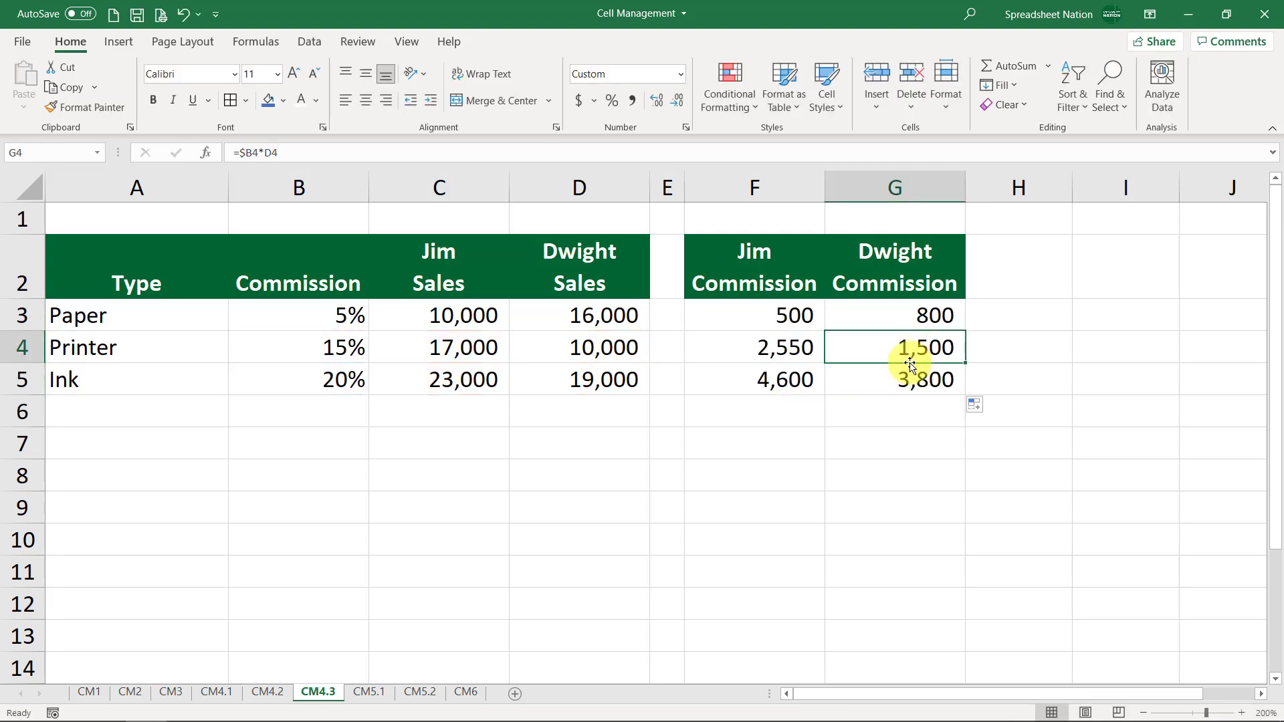